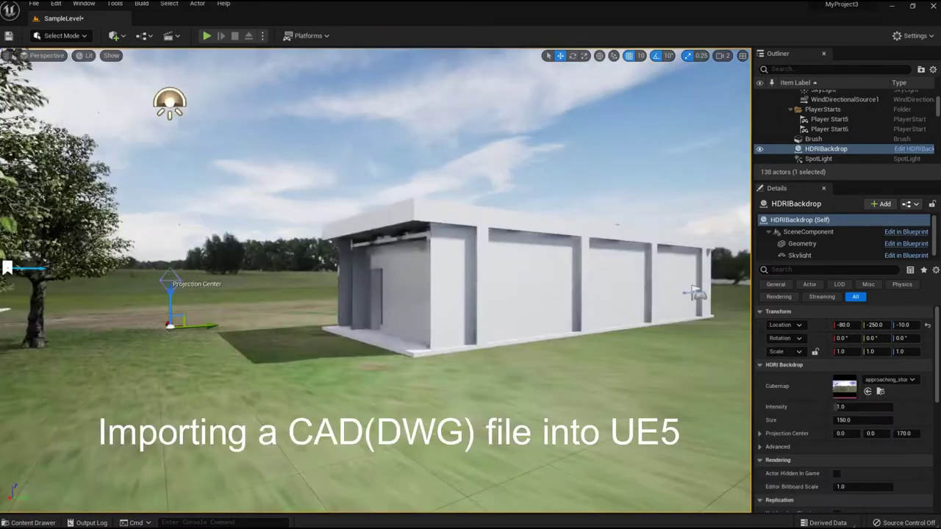
Lower the HDRI backdrop to Z -20 and apply M_Brick_Clay_Old to the red ground surface outside the building
{"action": "right_click_drag", "start_coordinate": [376, 280], "coordinate": [235, 298]}
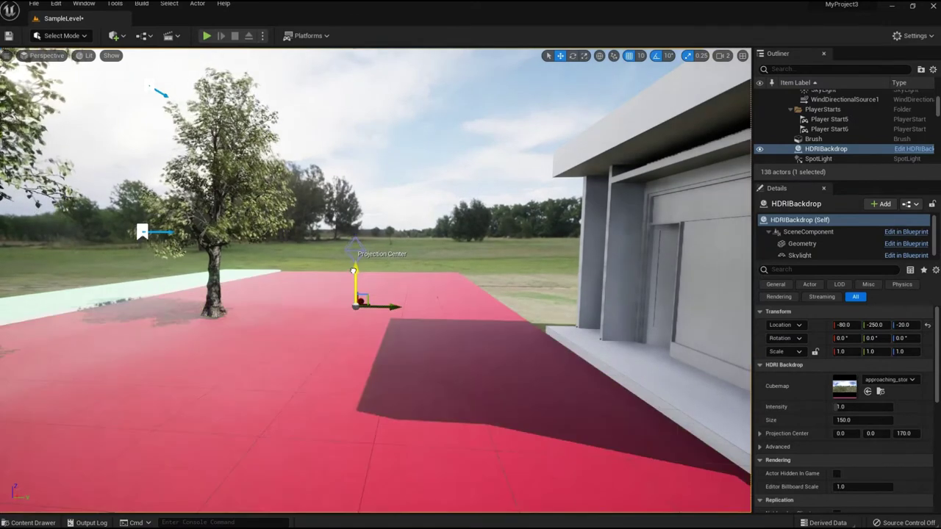
{"action": "key", "text": "ctrl+space"}
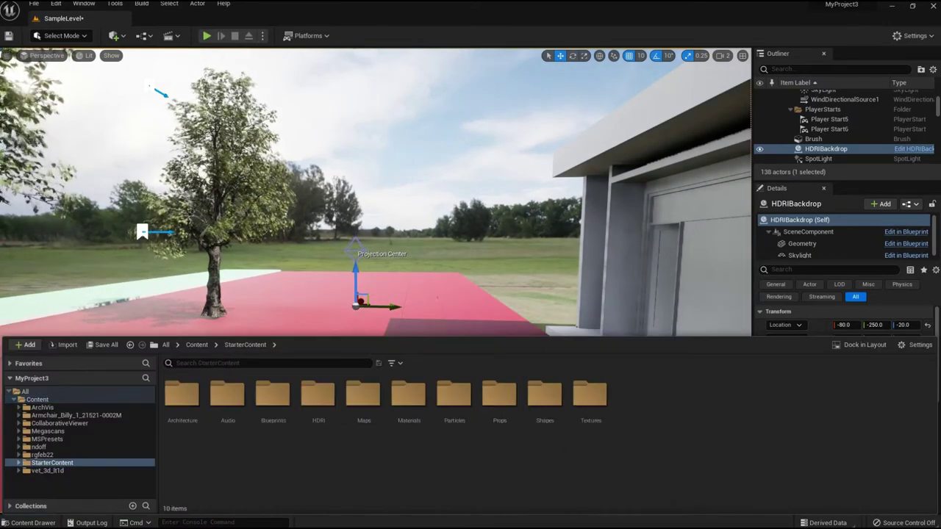
{"action": "double_click", "coordinate": [409, 397]}
{"action": "left_click_drag", "start_coordinate": [422, 397], "coordinate": [456, 312]}
Apply M_Brick_Clay_Old to the pale green ground surface beyond the trees
{"action": "right_click_drag", "start_coordinate": [455, 313], "coordinate": [309, 297]}
{"action": "key", "text": "w"}
{"action": "key", "text": "w"}
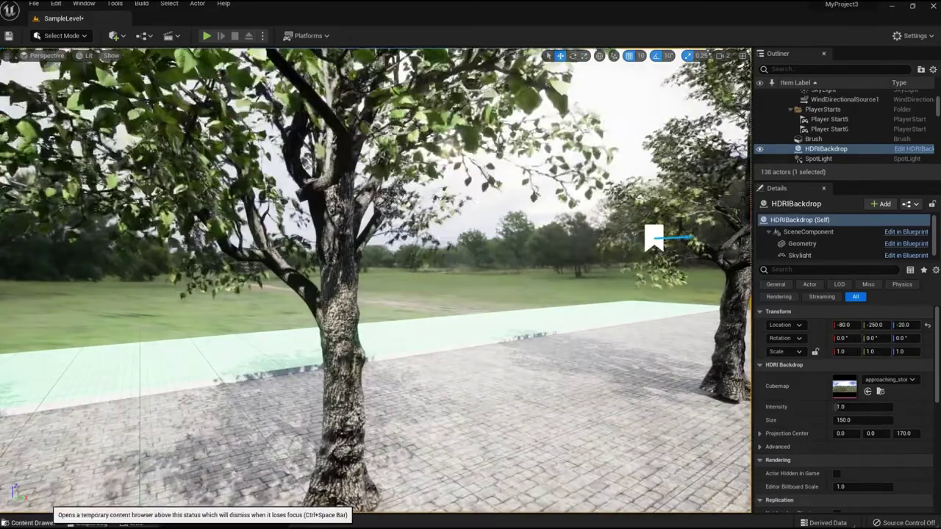
{"action": "left_click", "coordinate": [34, 523]}
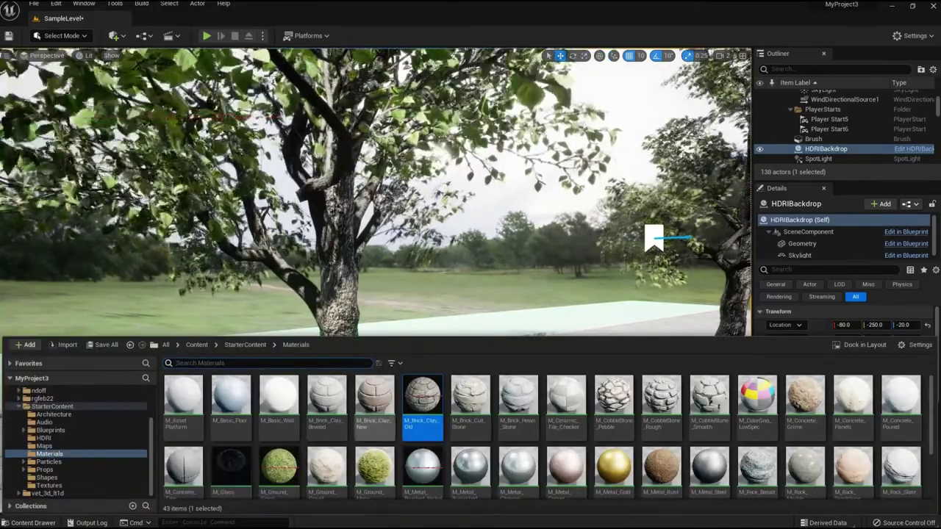
{"action": "left_click_drag", "start_coordinate": [429, 411], "coordinate": [488, 322]}
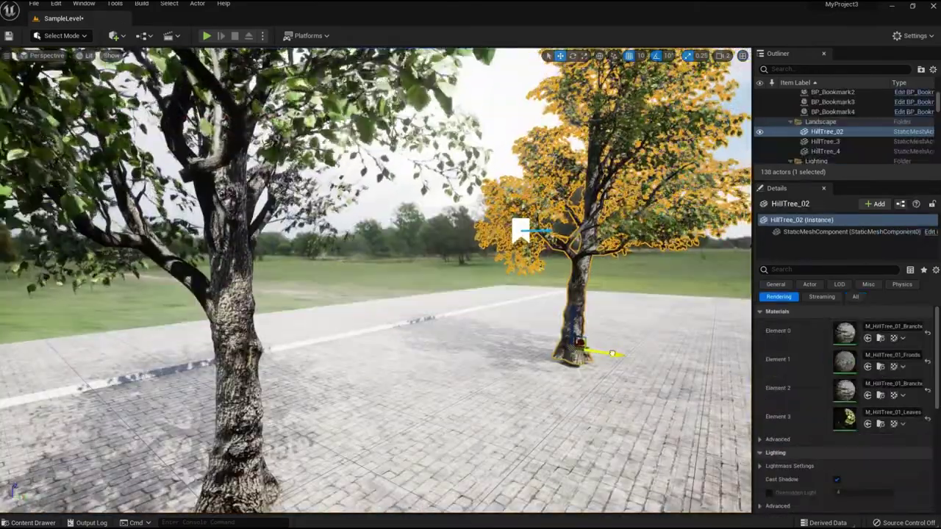
Reposition HillTree_02, HillTree_3 and HillTree_4 into a row along the white line of the paving
{"action": "left_click_drag", "start_coordinate": [613, 354], "coordinate": [361, 282]}
{"action": "left_click", "coordinate": [241, 383]}
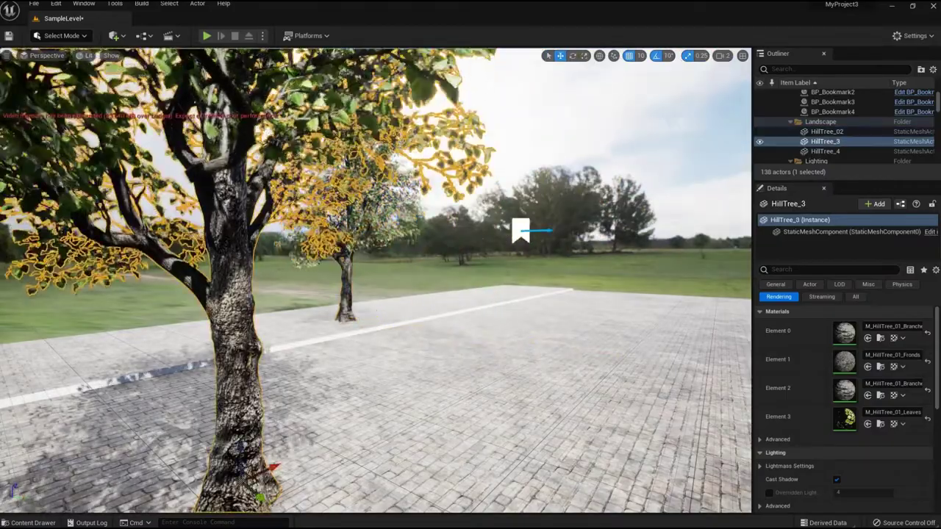
{"action": "scroll", "coordinate": [254, 426], "scroll_direction": "down", "scroll_amount": 2}
{"action": "left_click_drag", "start_coordinate": [295, 433], "coordinate": [120, 302]}
{"action": "scroll", "coordinate": [120, 309], "scroll_direction": "down", "scroll_amount": 5}
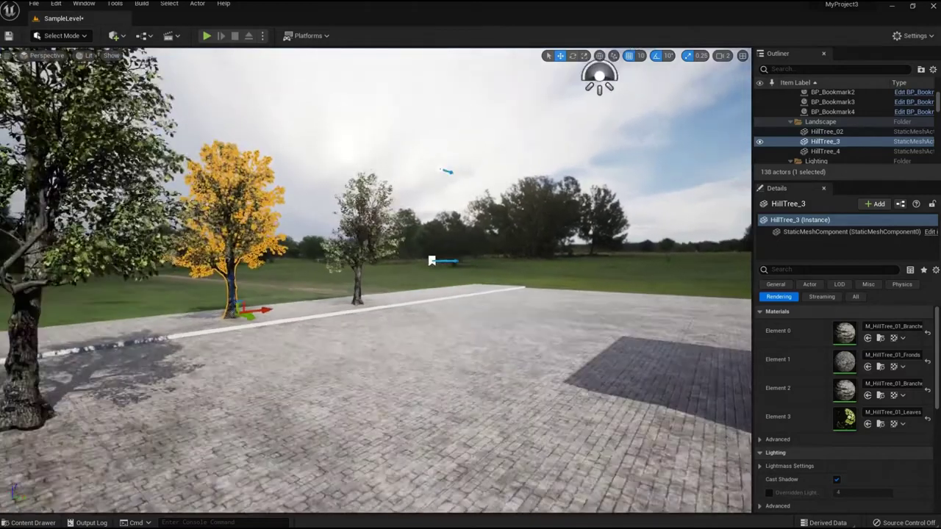
{"action": "left_click", "coordinate": [125, 352]}
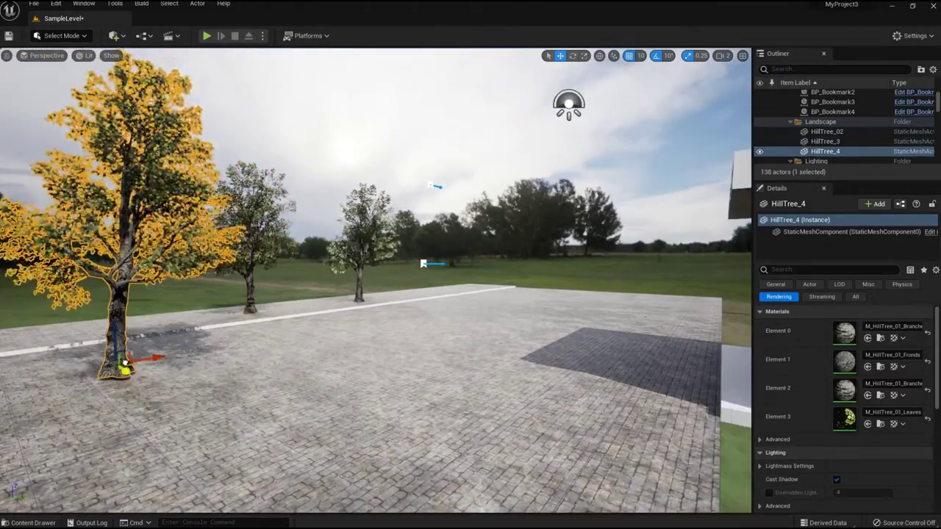
{"action": "left_click_drag", "start_coordinate": [126, 366], "coordinate": [75, 314]}
Apply M_Glass to the large front panel of the building entrance and to the door panel beside it
{"action": "key", "text": "w"}
{"action": "right_click_drag", "start_coordinate": [81, 324], "coordinate": [158, 360]}
{"action": "key", "text": "w"}
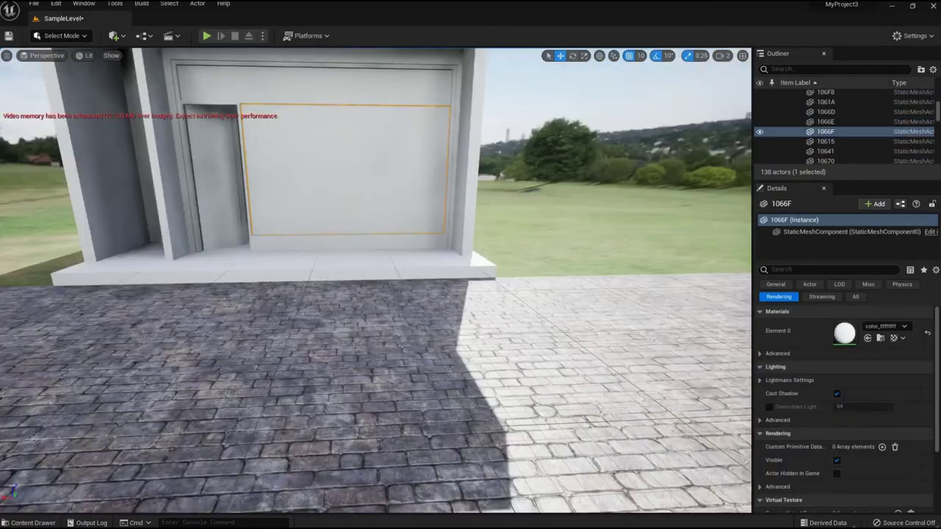
{"action": "left_click", "coordinate": [27, 523]}
{"action": "left_click_drag", "start_coordinate": [235, 490], "coordinate": [358, 131]}
{"action": "left_click", "coordinate": [27, 523]}
{"action": "left_click_drag", "start_coordinate": [234, 478], "coordinate": [213, 180]}
Apply M_Basic_Wall to the left-hand wall and the ceiling surfaces of the reception interior
{"action": "right_click_drag", "start_coordinate": [213, 180], "coordinate": [209, 147]}
{"action": "key", "text": "w"}
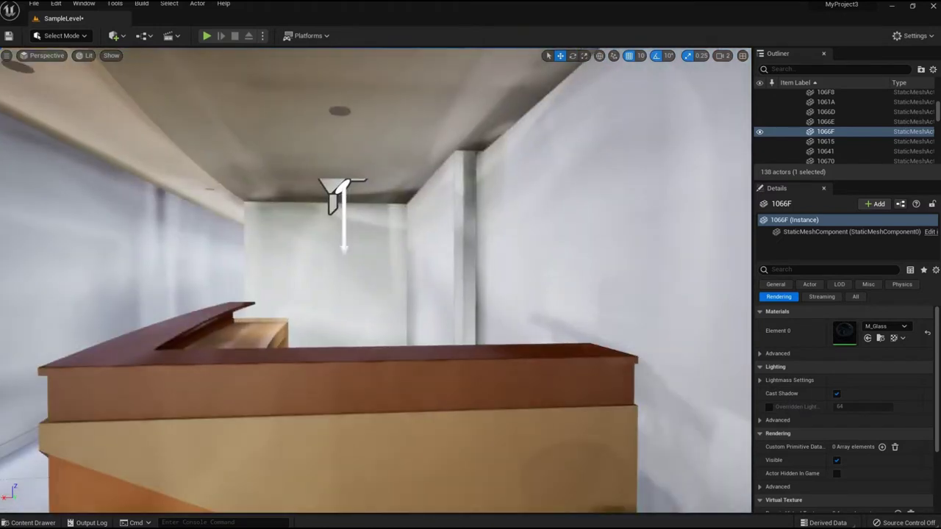
{"action": "left_click_drag", "start_coordinate": [206, 198], "coordinate": [205, 216]}
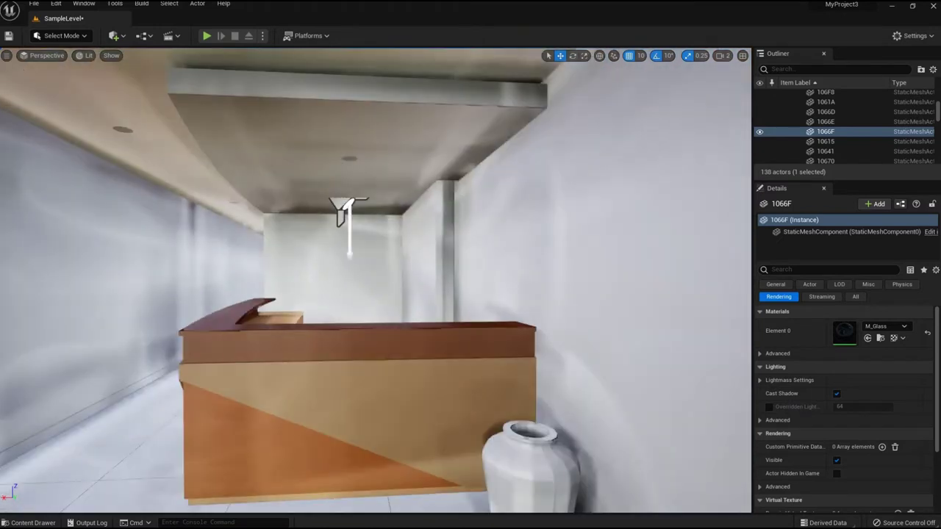
{"action": "left_click", "coordinate": [27, 522]}
{"action": "left_click_drag", "start_coordinate": [282, 401], "coordinate": [166, 283]}
{"action": "left_click", "coordinate": [29, 523]}
{"action": "left_click_drag", "start_coordinate": [279, 403], "coordinate": [148, 156]}
{"action": "left_click", "coordinate": [31, 522]}
{"action": "left_click_drag", "start_coordinate": [279, 403], "coordinate": [310, 134]}
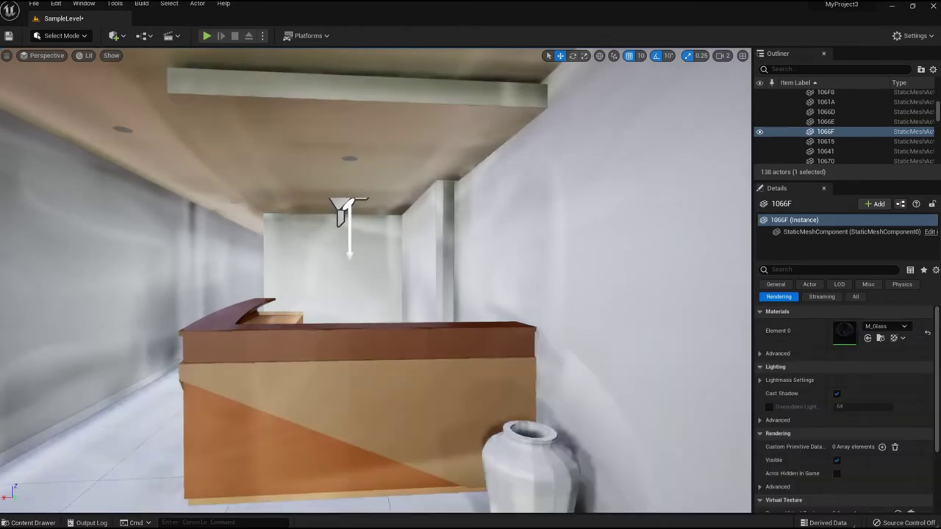
Apply wood_01_Inst to the reception counter's upper band and wood_01_Inst2 to its tan front panel
{"action": "left_click", "coordinate": [31, 523]}
{"action": "left_click", "coordinate": [196, 345]}
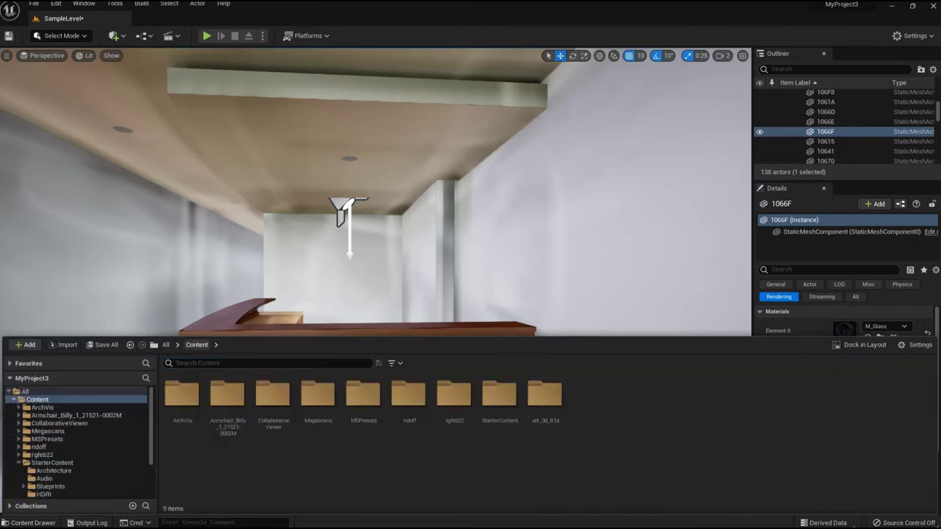
{"action": "double_click", "coordinate": [409, 401]}
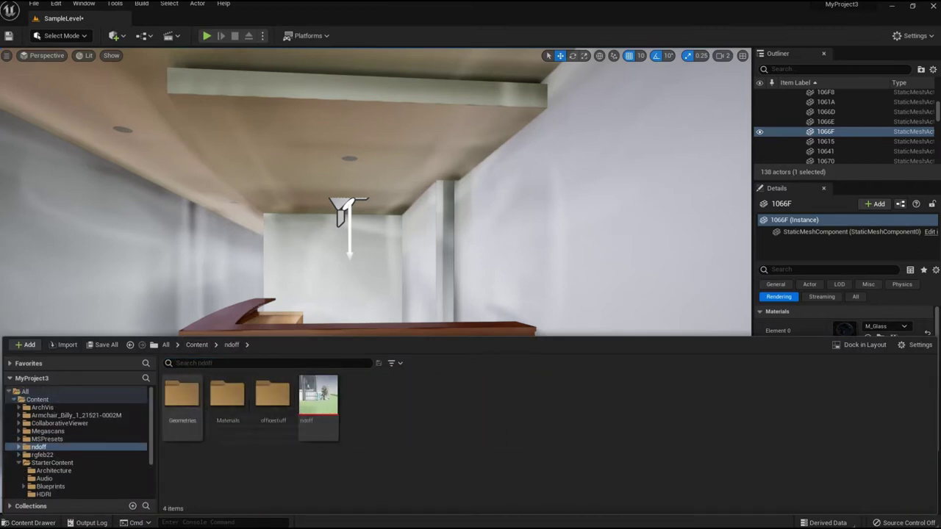
{"action": "double_click", "coordinate": [228, 397]}
{"action": "left_click", "coordinate": [279, 398]}
{"action": "double_click", "coordinate": [279, 399]}
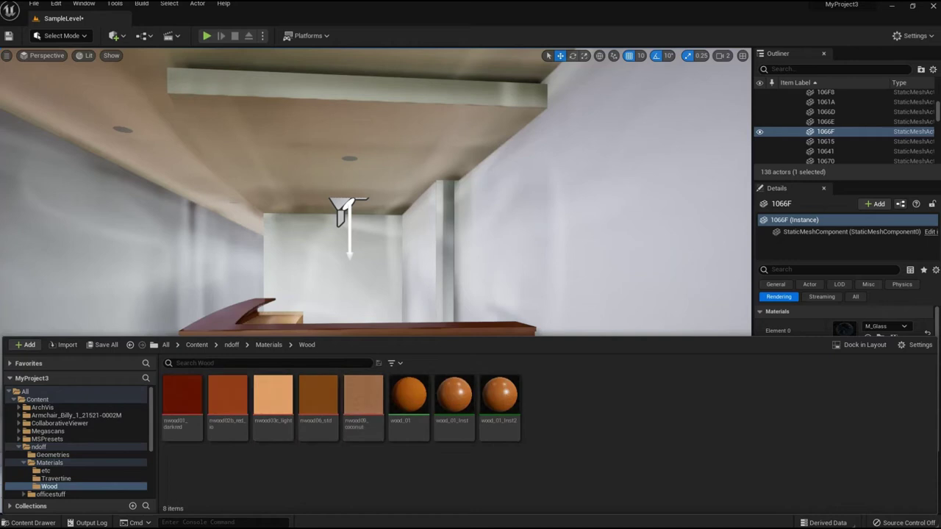
{"action": "left_click_drag", "start_coordinate": [453, 401], "coordinate": [403, 333]}
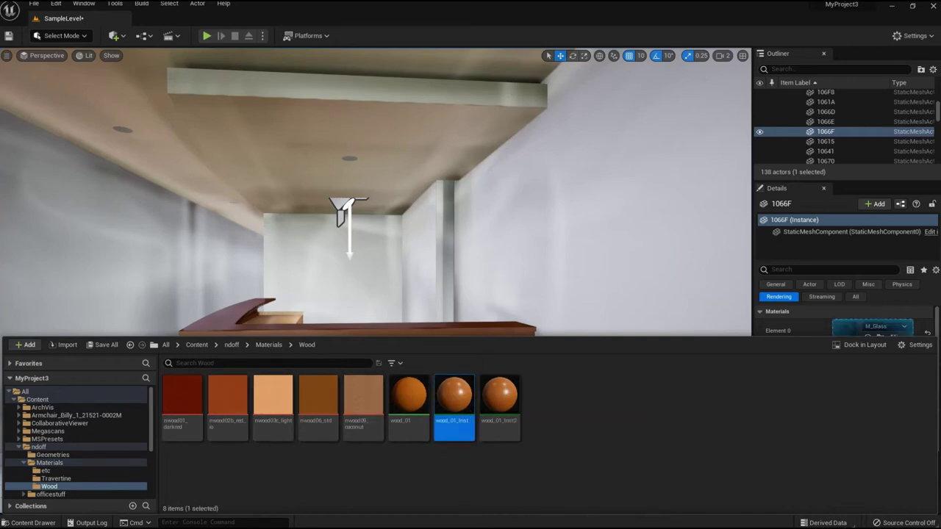
{"action": "right_click_drag", "start_coordinate": [376, 243], "coordinate": [376, 231]}
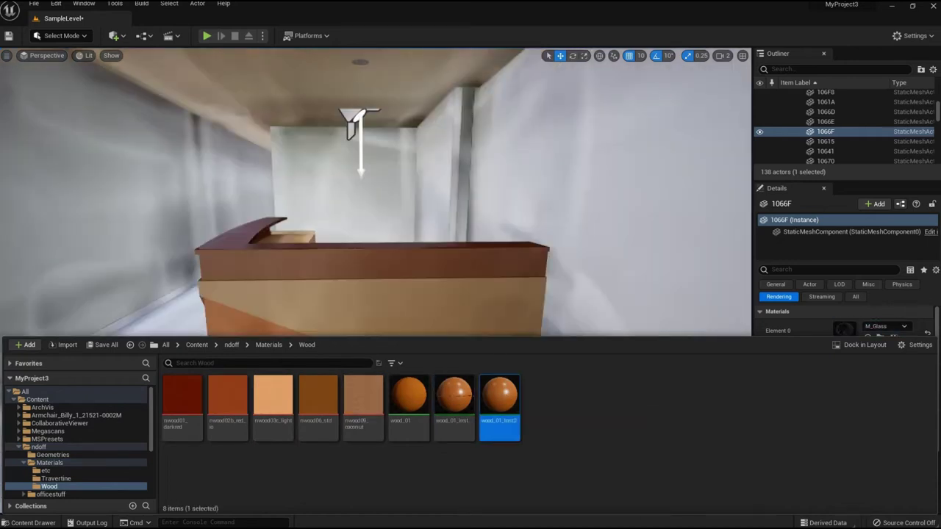
{"action": "left_click_drag", "start_coordinate": [496, 398], "coordinate": [448, 306]}
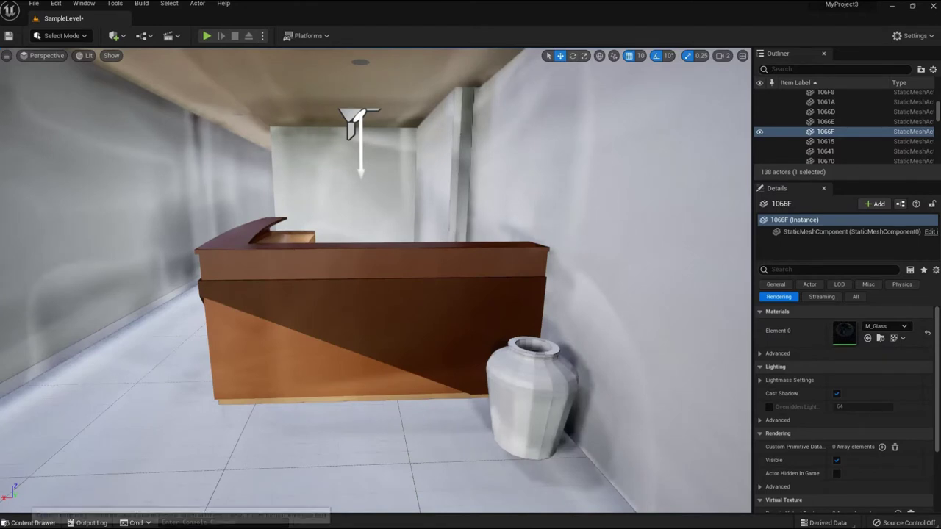
Apply M_Metal_Brushed_Nickel from the StarterContent materials to the counter's orange triangular front panel
{"action": "left_click", "coordinate": [29, 523]}
{"action": "left_click", "coordinate": [196, 344]}
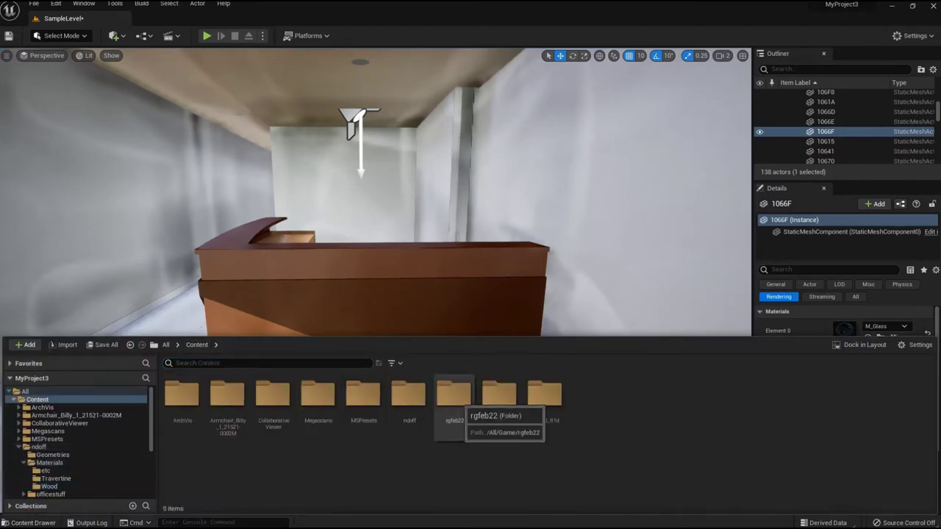
{"action": "double_click", "coordinate": [499, 397]}
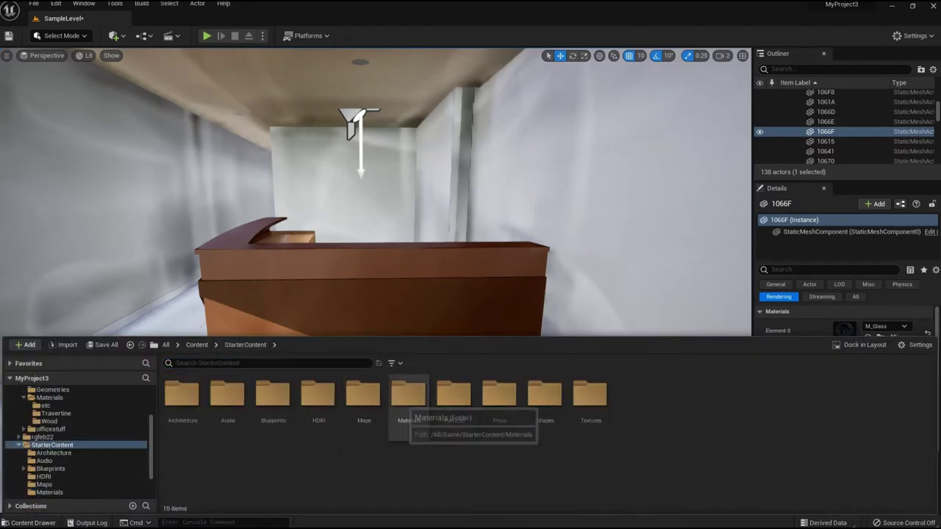
{"action": "double_click", "coordinate": [408, 395]}
{"action": "left_click", "coordinate": [421, 470]}
{"action": "left_click_drag", "start_coordinate": [422, 469], "coordinate": [847, 330]}
Apply wood_01_Inst2 from the ndoff Wood materials to the base trim of the reception counter
{"action": "right_click_drag", "start_coordinate": [376, 294], "coordinate": [384, 273]}
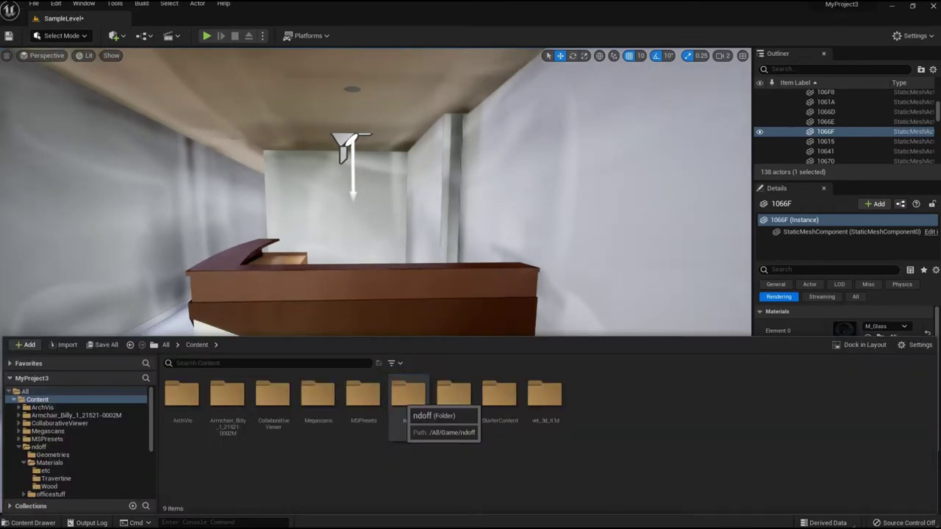
{"action": "double_click", "coordinate": [403, 398]}
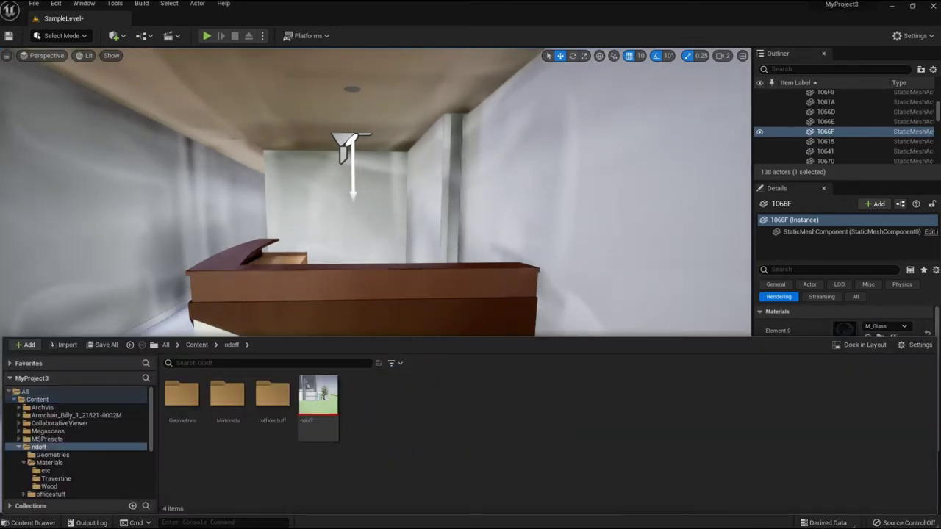
{"action": "double_click", "coordinate": [227, 395]}
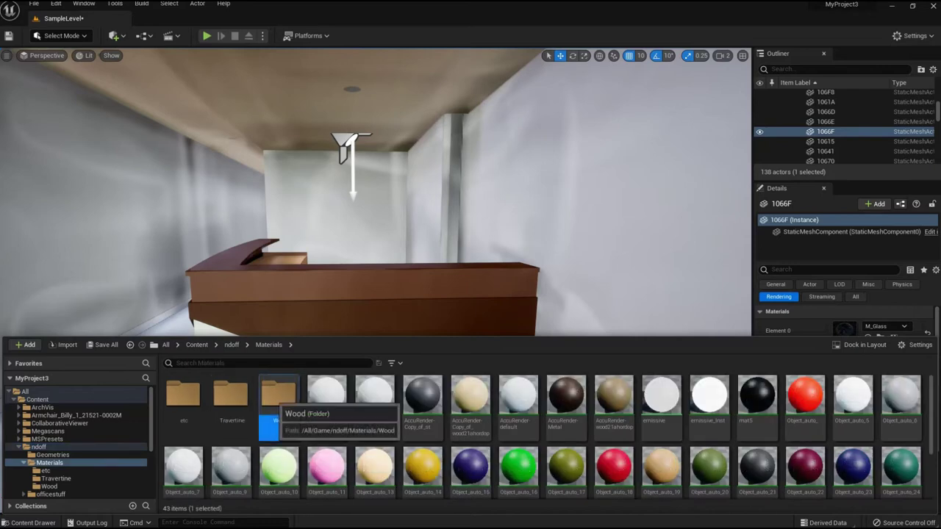
{"action": "double_click", "coordinate": [273, 395]}
{"action": "right_click_drag", "start_coordinate": [441, 280], "coordinate": [442, 309]}
{"action": "right_click_drag", "start_coordinate": [441, 309], "coordinate": [441, 338]}
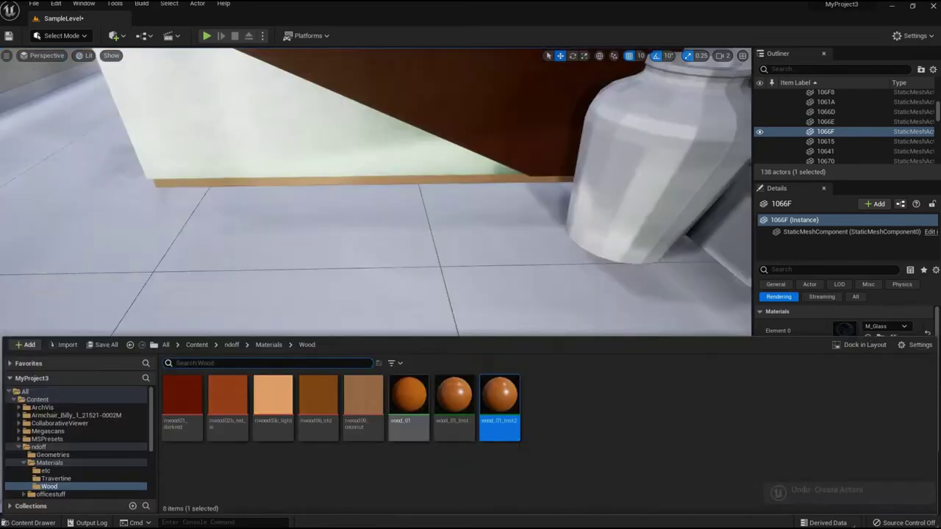
{"action": "left_click_drag", "start_coordinate": [500, 403], "coordinate": [444, 183]}
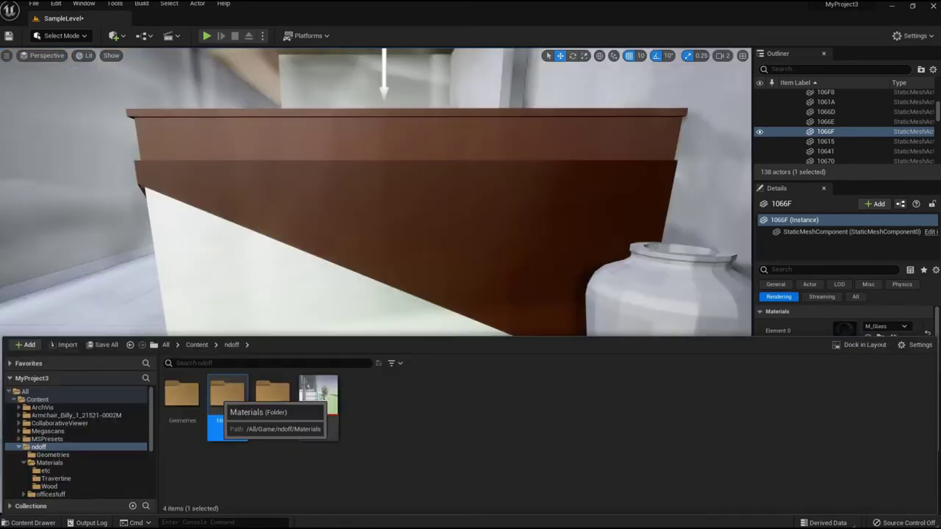
Apply a stone material from the ndoff Travertine folder to the reception floor
{"action": "double_click", "coordinate": [227, 395]}
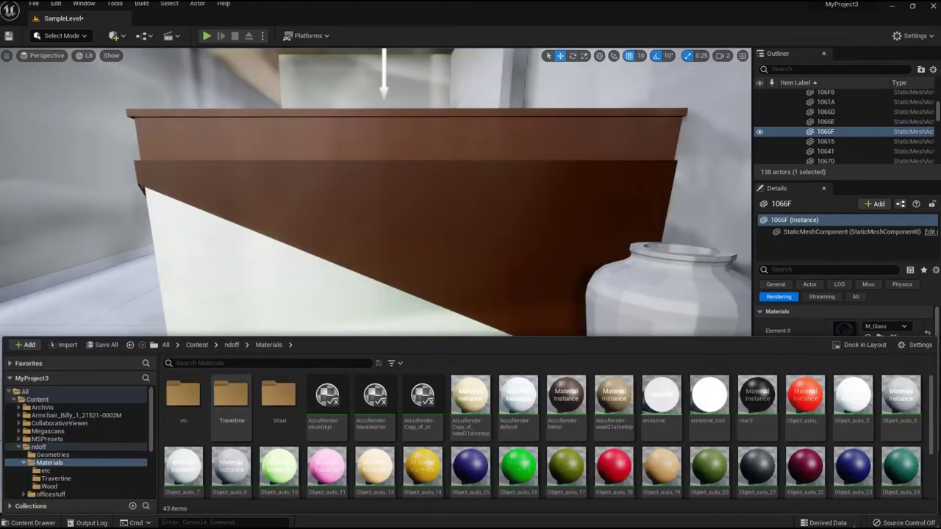
{"action": "double_click", "coordinate": [227, 395]}
{"action": "left_click_drag", "start_coordinate": [363, 397], "coordinate": [157, 336]}
Add a PostProcessVolume to the level and enable its Infinite Extent (Unbound) setting
{"action": "left_click", "coordinate": [115, 36]}
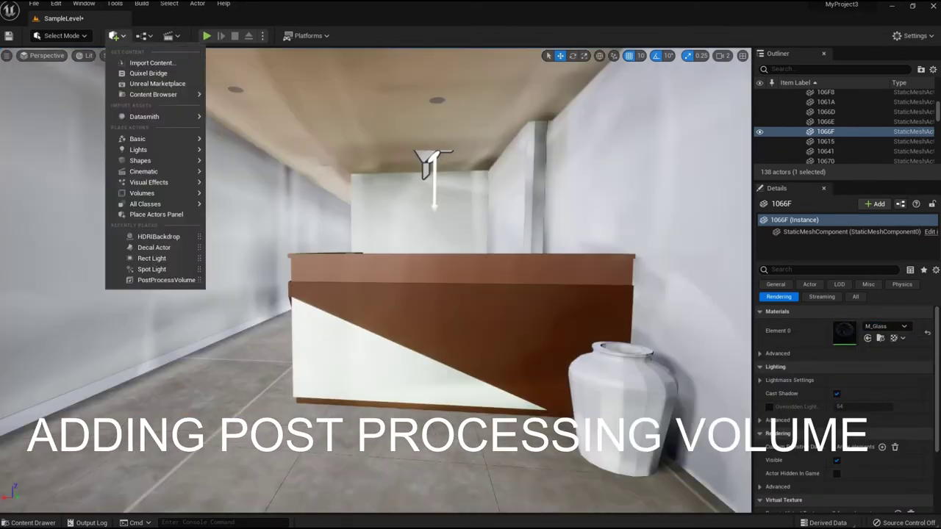
{"action": "mouse_move", "coordinate": [157, 210]}
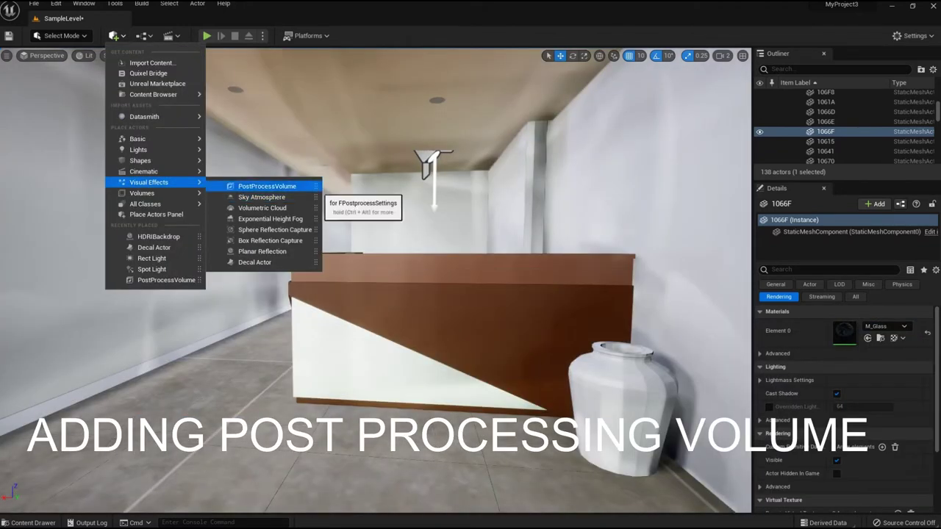
{"action": "left_click", "coordinate": [279, 186]}
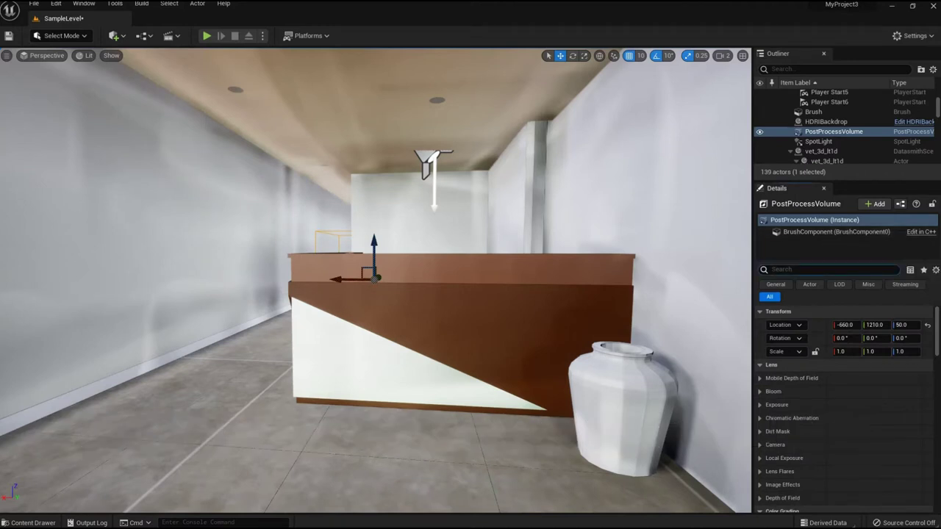
{"action": "type", "text": "inf"}
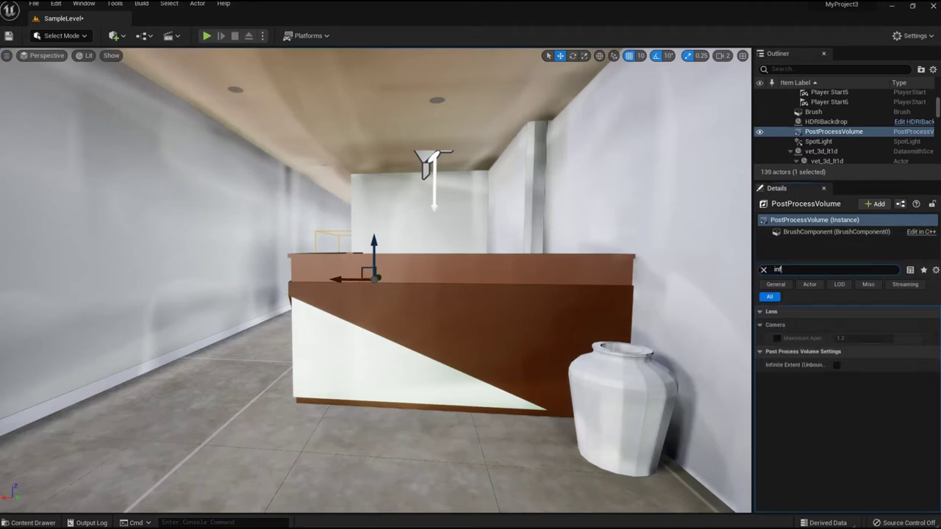
Find the volume's Lumen settings and enable the Reflections method override with Lumen
{"action": "key", "text": "BackSpace"}
{"action": "key", "text": "BackSpace"}
{"action": "key", "text": "BackSpace"}
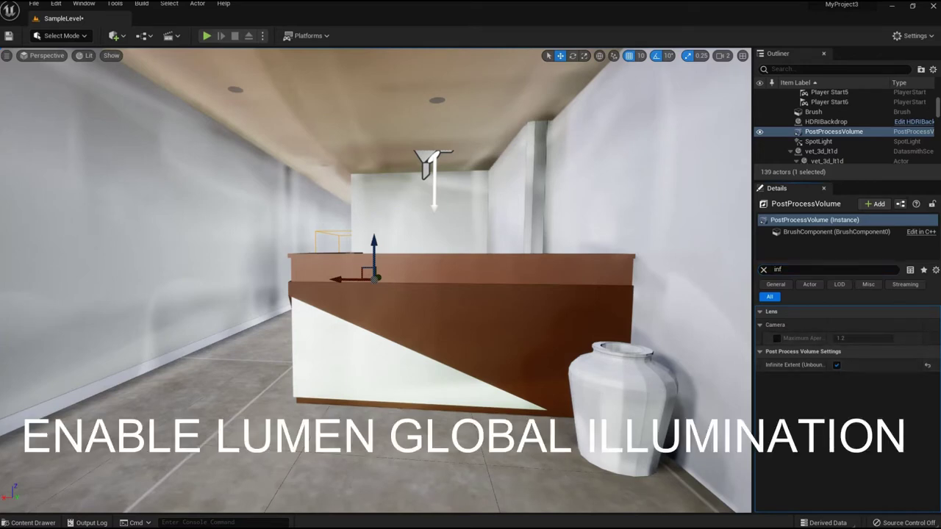
{"action": "type", "text": "lu"}
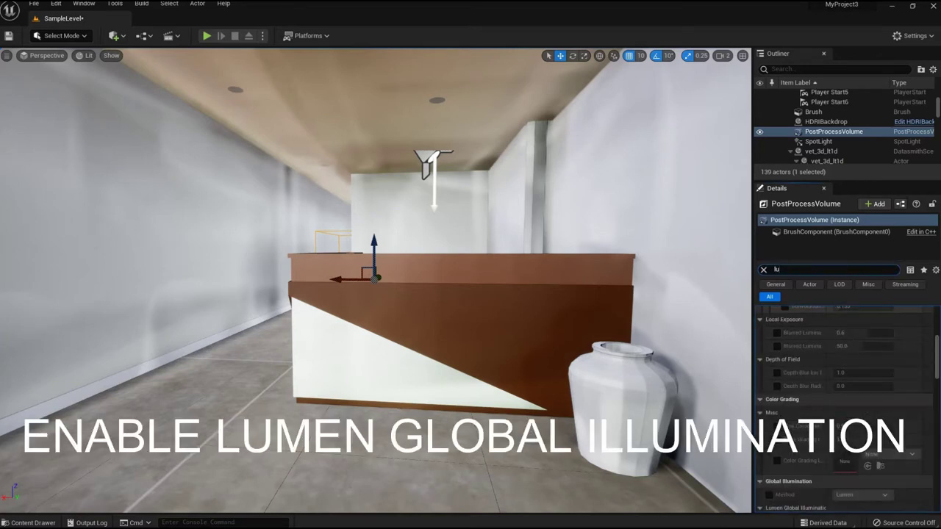
{"action": "type", "text": "m"}
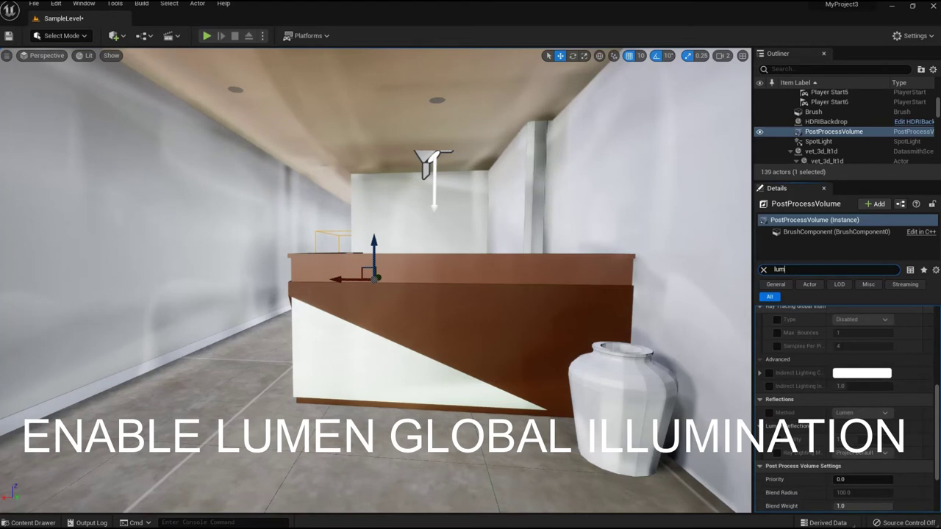
{"action": "type", "text": "e"}
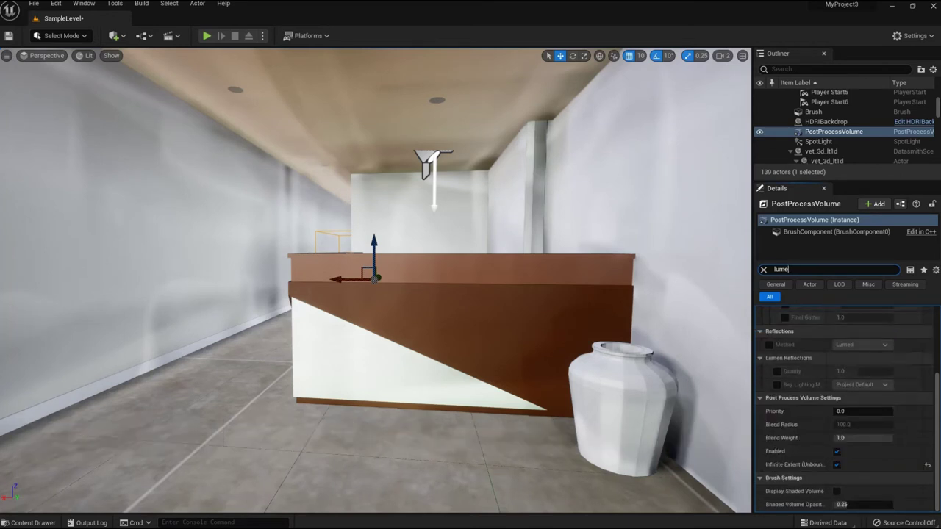
{"action": "left_click", "coordinate": [769, 345]}
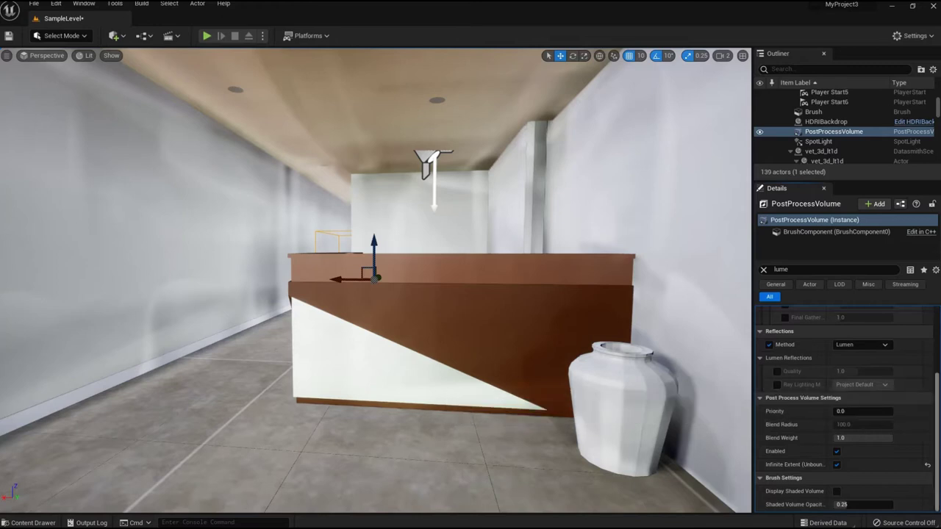
Enable the post process volume's Global Illumination method override with Lumen
{"action": "scroll", "coordinate": [846, 410], "scroll_direction": "up", "scroll_amount": 3}
{"action": "scroll", "coordinate": [845, 410], "scroll_direction": "up", "scroll_amount": 5}
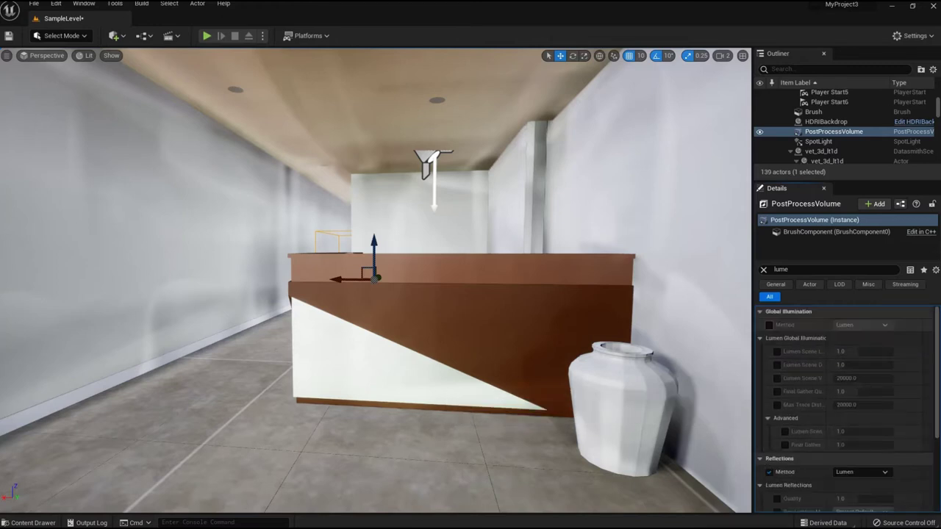
{"action": "left_click", "coordinate": [769, 325]}
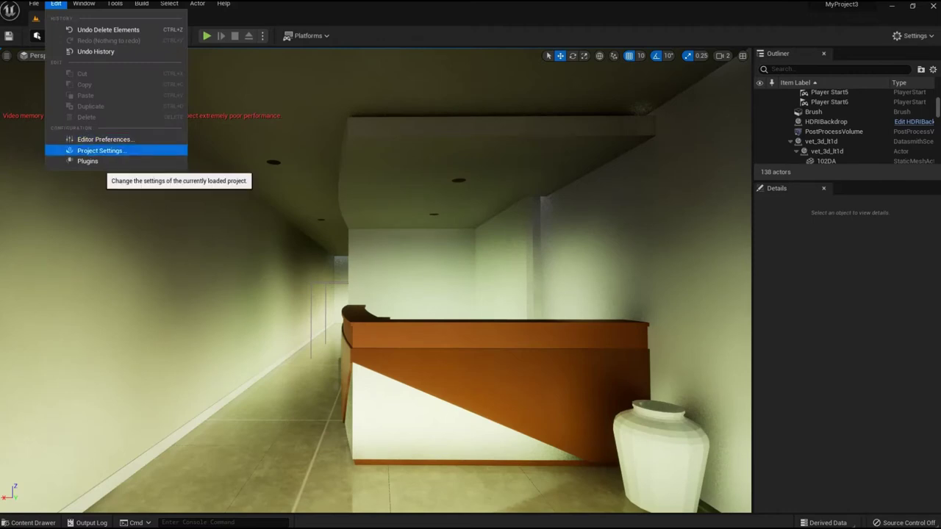
Choose the Dynamic Global Illumination Method in the Rendering section of the project settings
{"action": "left_click", "coordinate": [100, 150]}
{"action": "scroll", "coordinate": [125, 279], "scroll_direction": "down", "scroll_amount": 5}
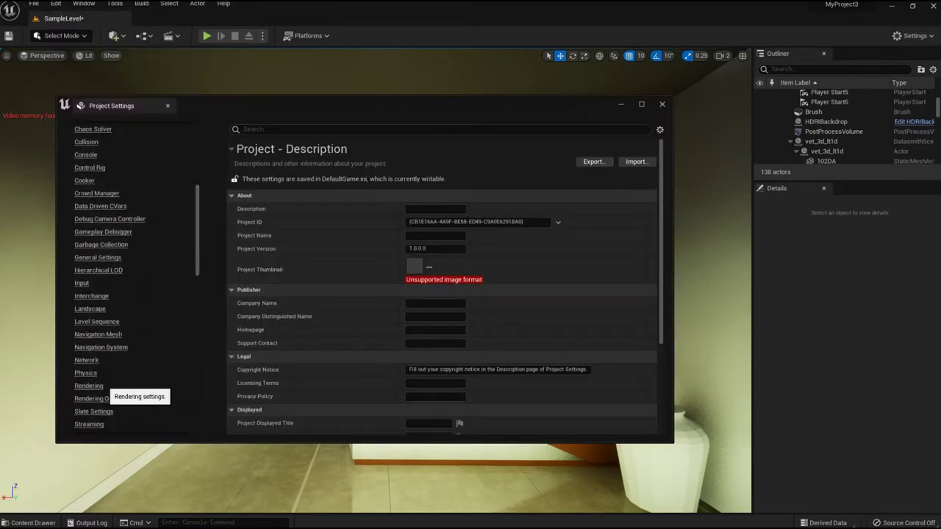
{"action": "left_click", "coordinate": [88, 385]}
{"action": "scroll", "coordinate": [441, 287], "scroll_direction": "down", "scroll_amount": 5}
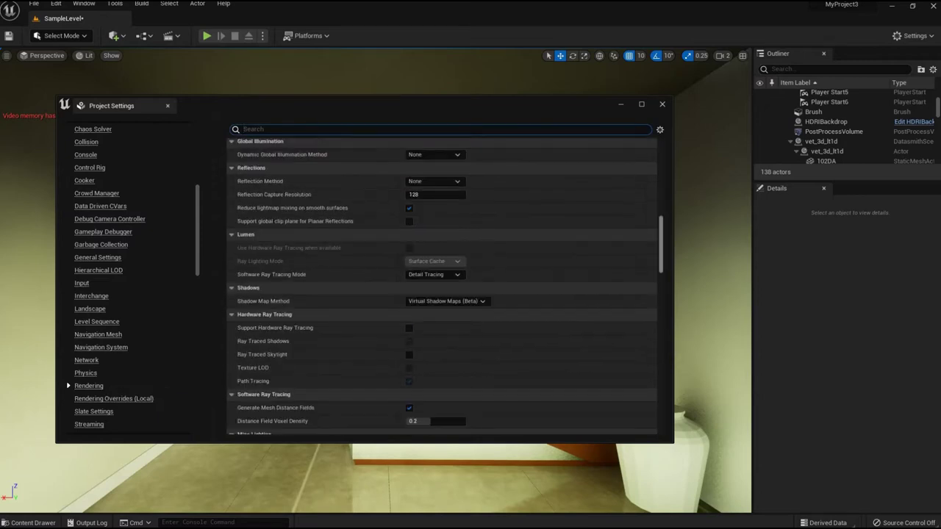
{"action": "left_click", "coordinate": [452, 155]}
{"action": "left_click", "coordinate": [441, 173]}
{"action": "left_click", "coordinate": [588, 287]}
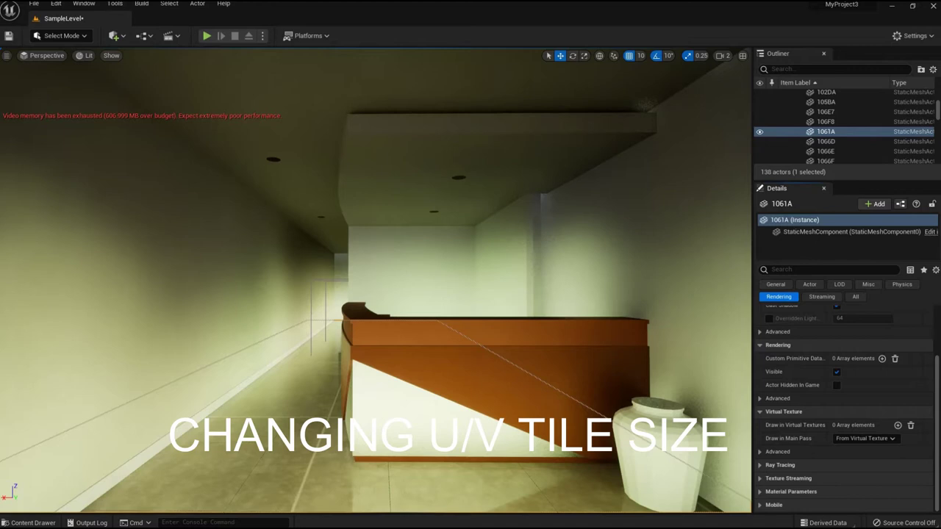
Override the tile size of the travertine_01_Inst material instance, setting u to 5 and v to 6
{"action": "key", "text": "ctrl+space"}
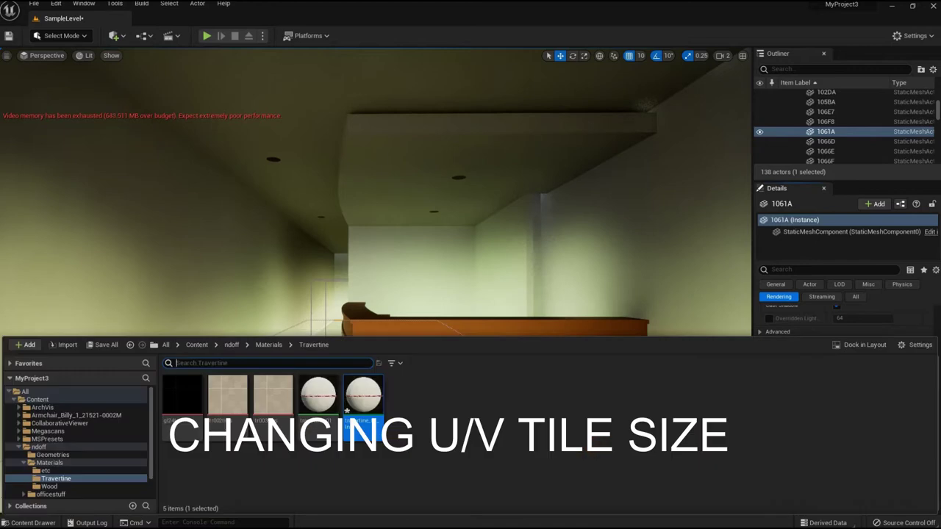
{"action": "double_click", "coordinate": [364, 397]}
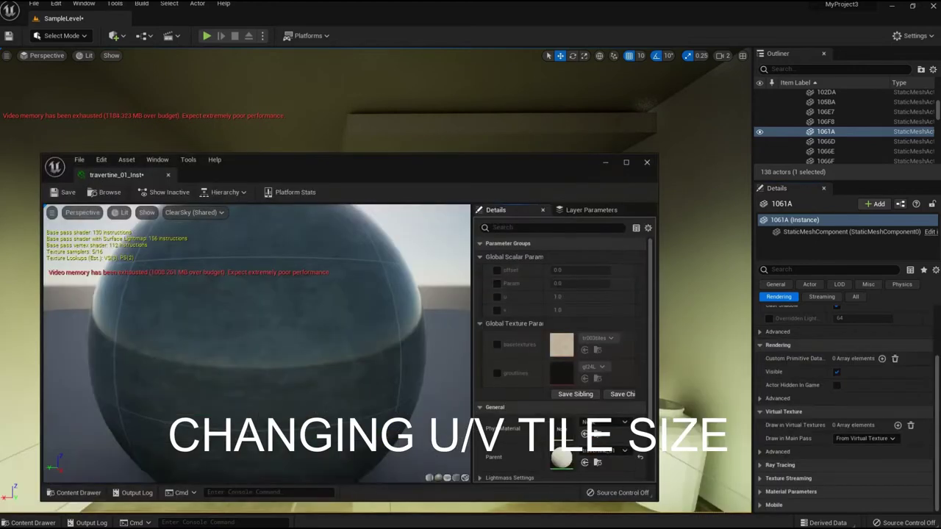
{"action": "left_click", "coordinate": [497, 296]}
{"action": "left_click", "coordinate": [497, 310]}
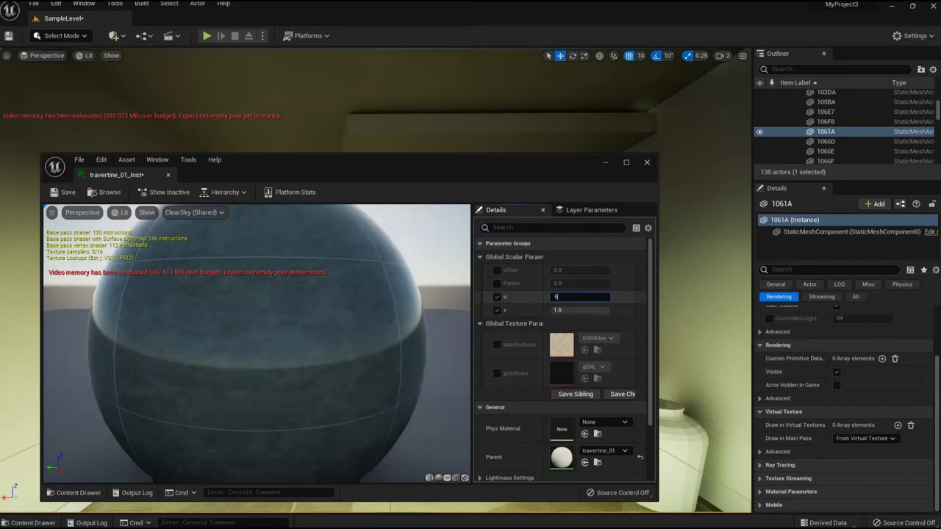
{"action": "type", "text": "5"}
{"action": "key", "text": "Tab"}
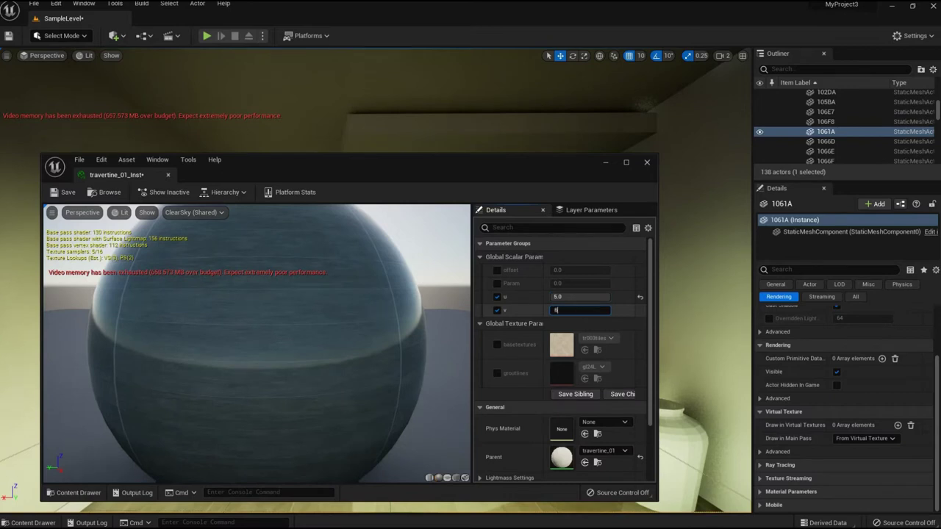
{"action": "type", "text": "6"}
{"action": "key", "text": "Return"}
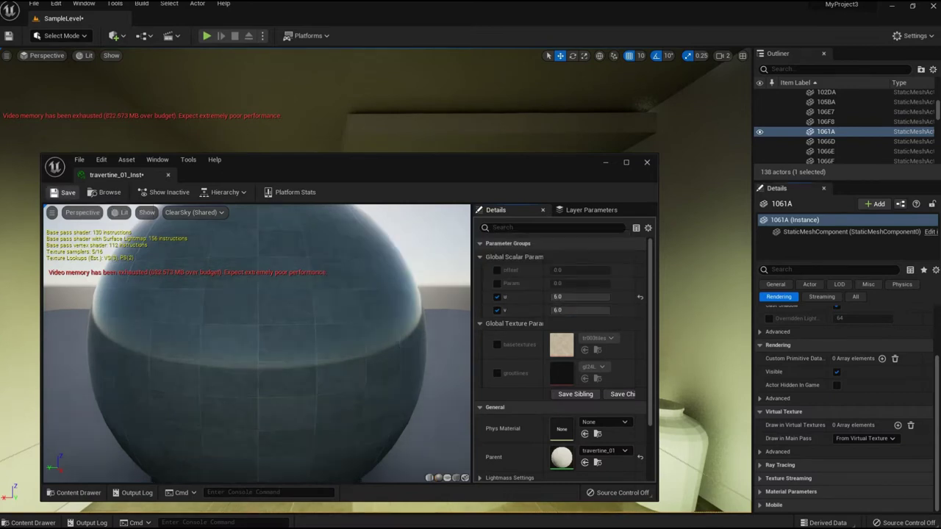
{"action": "key", "text": "alt+F4"}
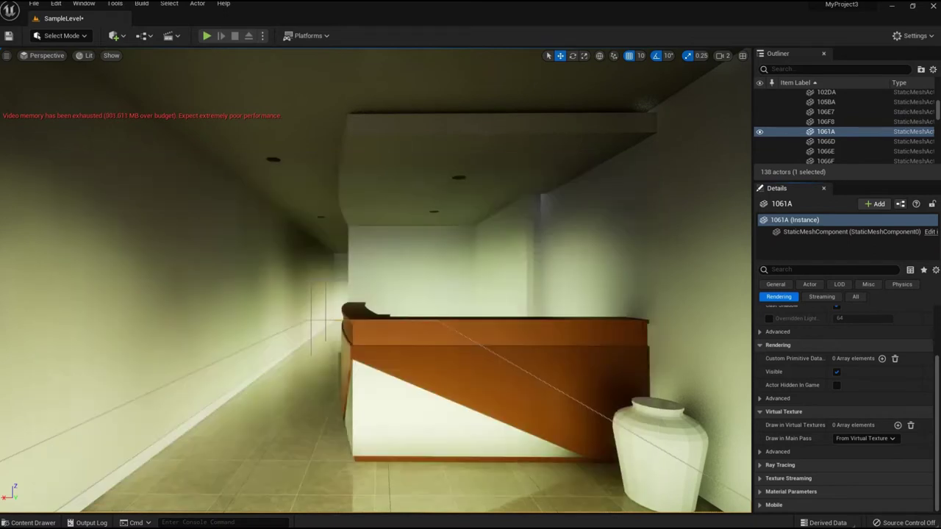
Apply wood_01_Inst from the ndoff Wood materials to the baseboard of the corridor wall
{"action": "right_click_drag", "start_coordinate": [376, 279], "coordinate": [371, 349]}
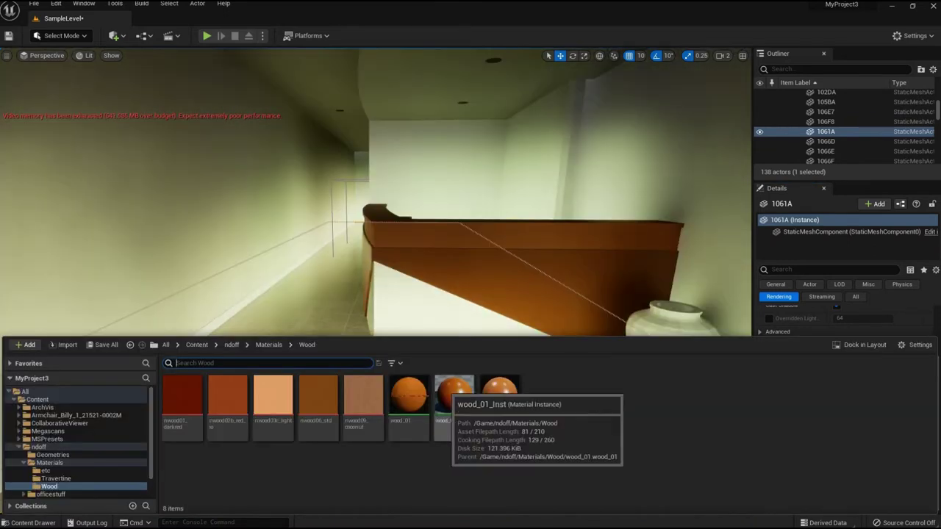
{"action": "left_click_drag", "start_coordinate": [450, 393], "coordinate": [259, 317]}
{"action": "mouse_move", "coordinate": [376, 279]}
{"action": "right_mouse_down"}
{"action": "mouse_move", "coordinate": [388, 216]}
{"action": "mouse_move", "coordinate": [376, 278]}
{"action": "right_mouse_up"}
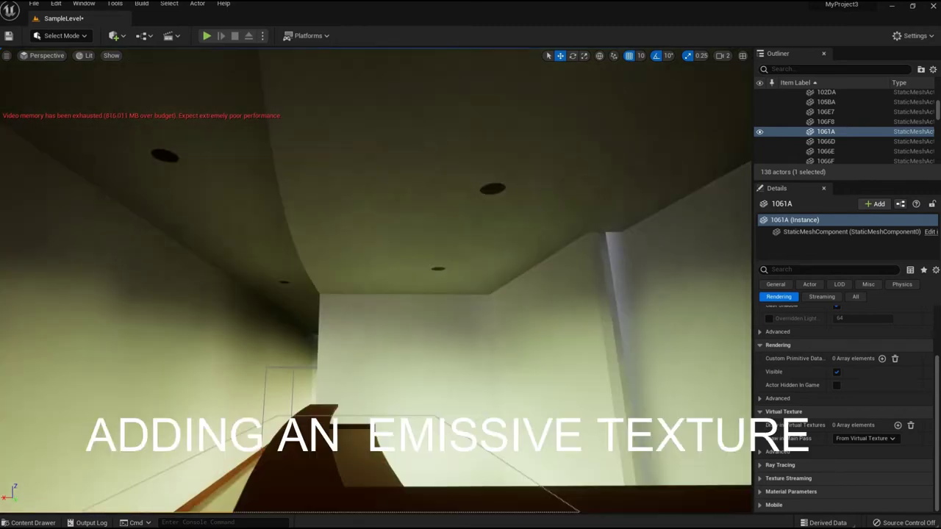
Apply the emissive material from the ndoff Materials folder to the round ceiling downlights around the reception
{"action": "key", "text": "ctrl+space"}
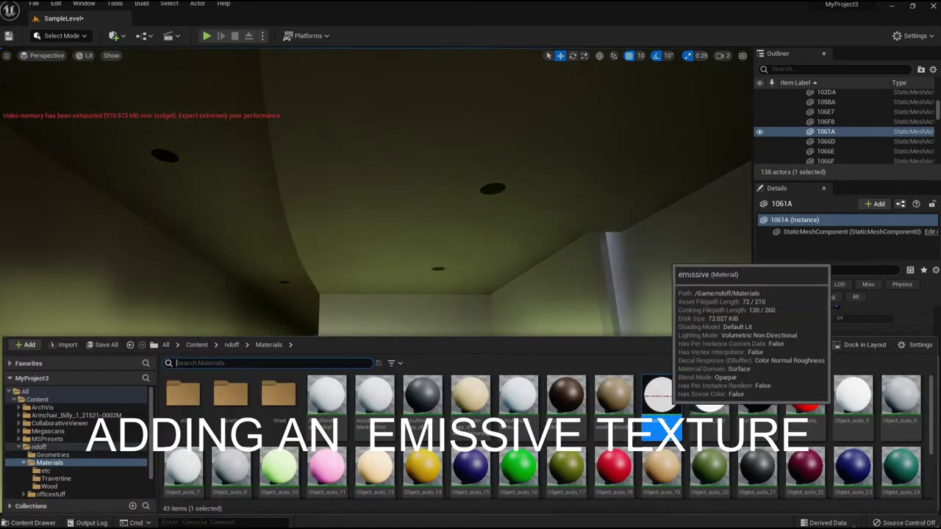
{"action": "left_click_drag", "start_coordinate": [661, 397], "coordinate": [165, 156]}
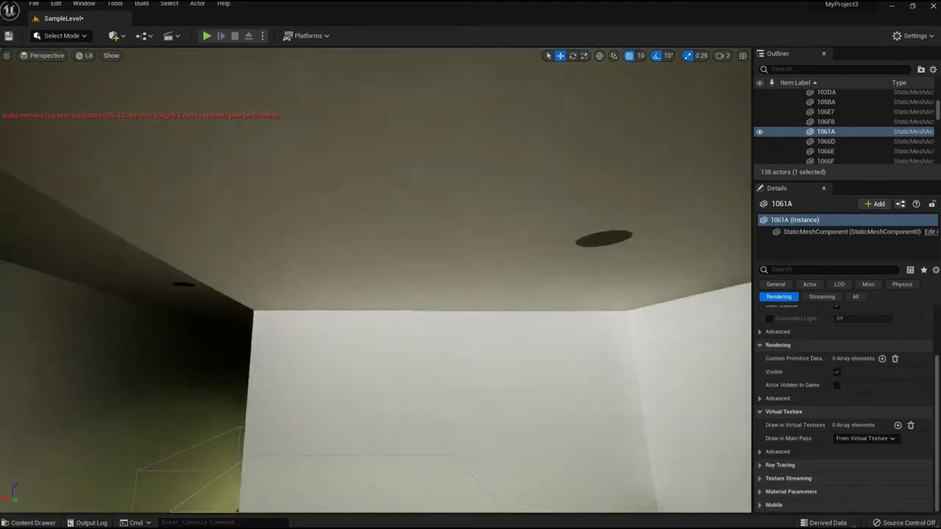
{"action": "left_click", "coordinate": [28, 522]}
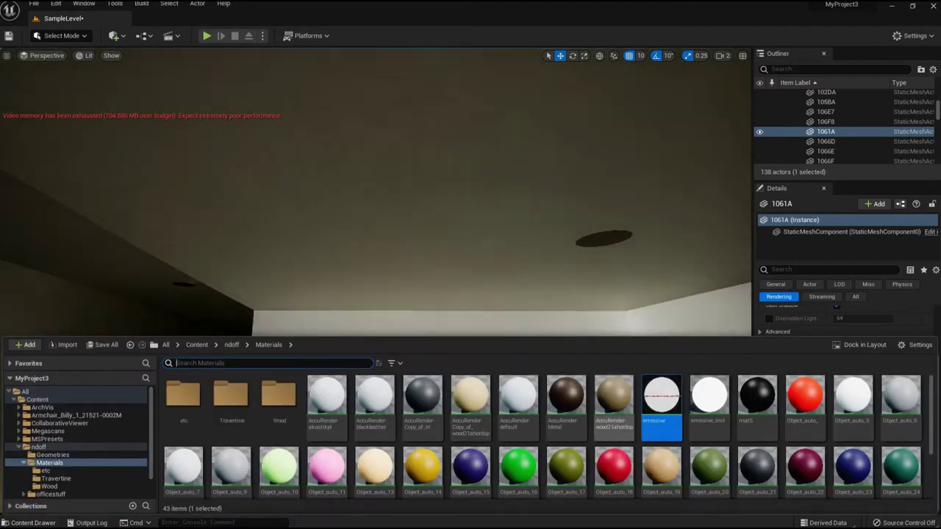
{"action": "left_click_drag", "start_coordinate": [662, 401], "coordinate": [602, 255]}
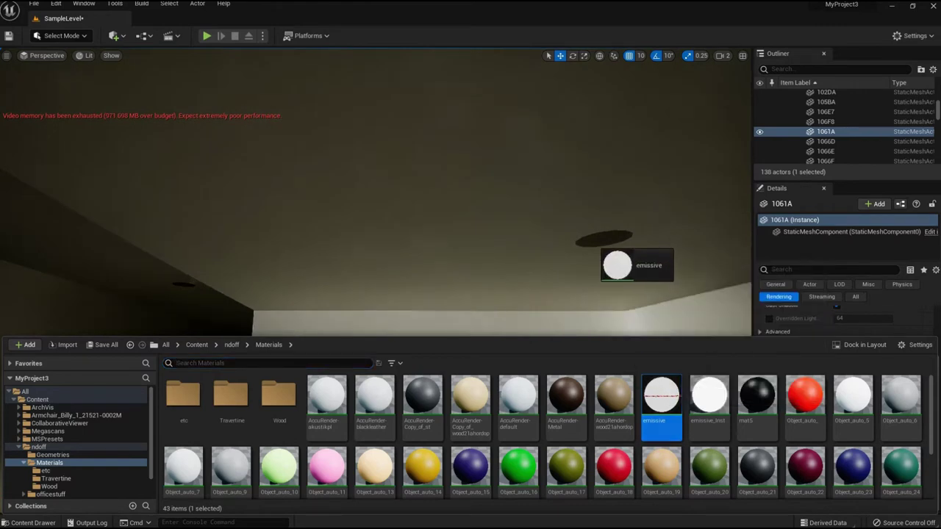
{"action": "left_click_drag", "start_coordinate": [603, 254], "coordinate": [604, 253]}
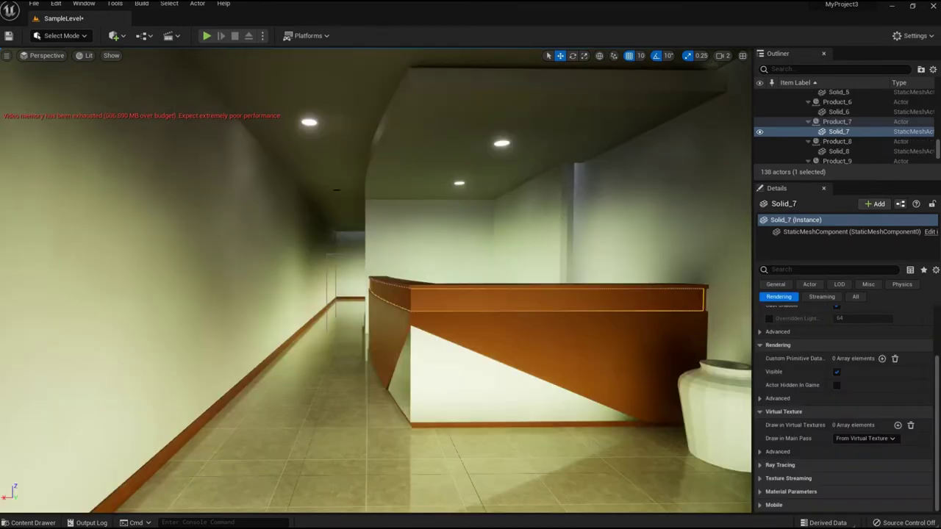
Apply the green Object_auto_24 material to the back wall and the adjoining side wall behind the reception counter
{"action": "key", "text": "ctrl+space"}
{"action": "left_click_drag", "start_coordinate": [900, 467], "coordinate": [470, 279]}
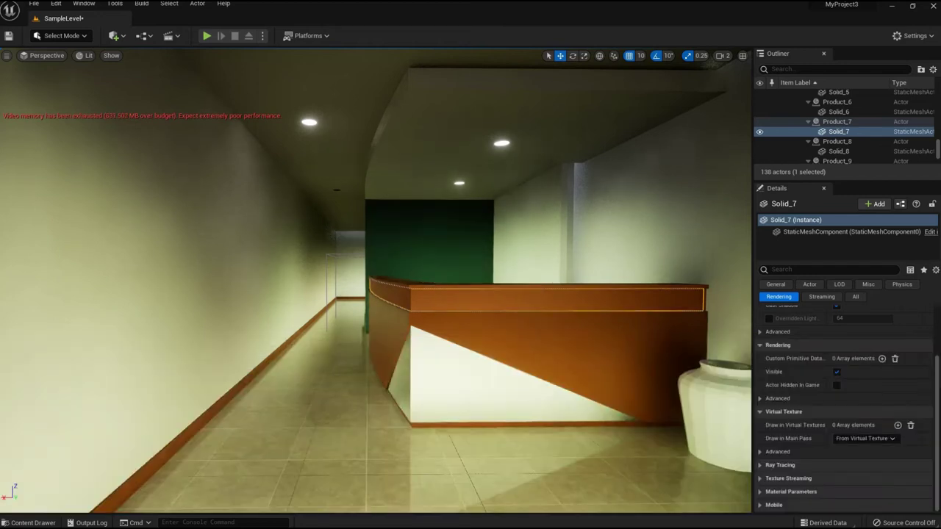
{"action": "key", "text": "ctrl+space"}
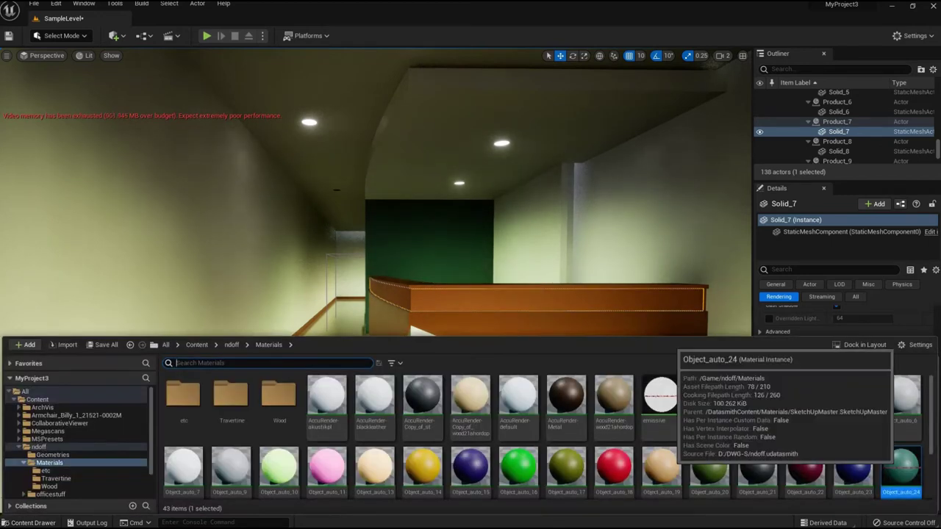
{"action": "left_click_drag", "start_coordinate": [901, 467], "coordinate": [529, 249]}
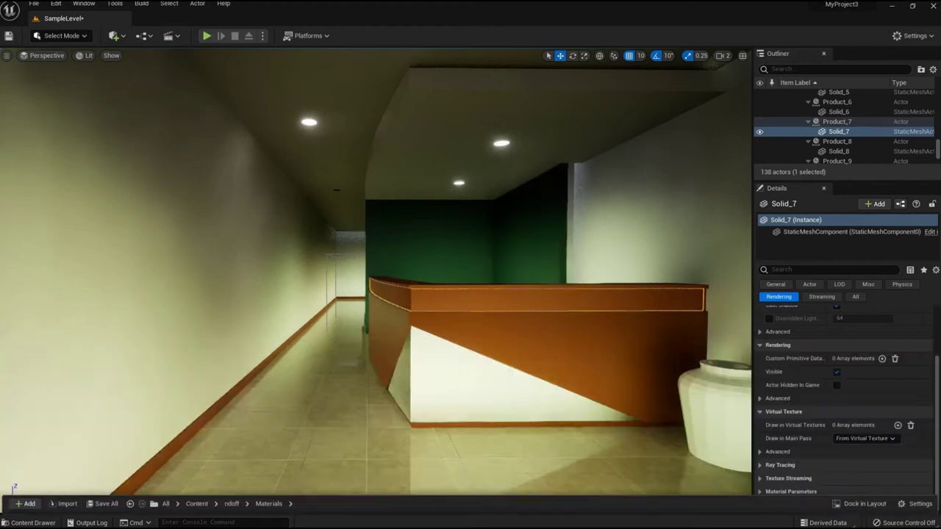
Add a Spot Light to the level and raise it toward the ceiling beside the reception counter
{"action": "left_click", "coordinate": [115, 35]}
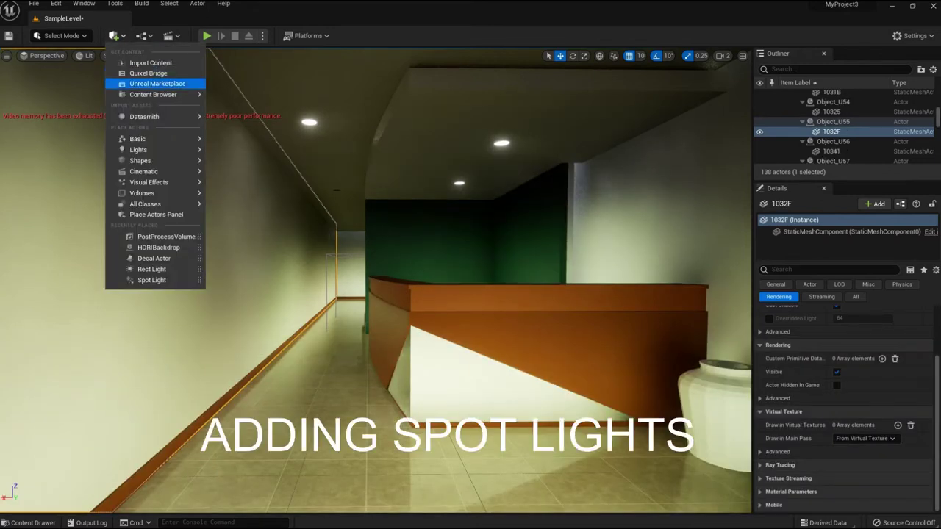
{"action": "mouse_move", "coordinate": [154, 149]}
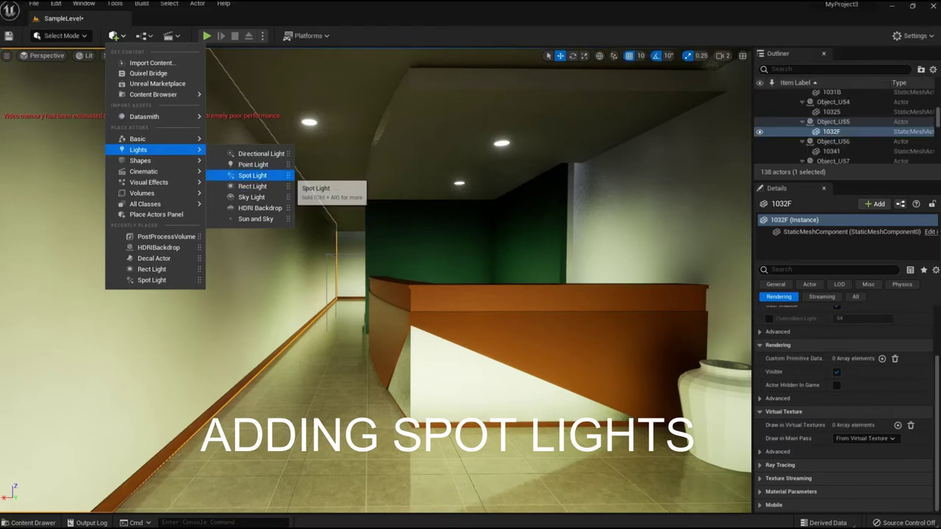
{"action": "left_click", "coordinate": [253, 176]}
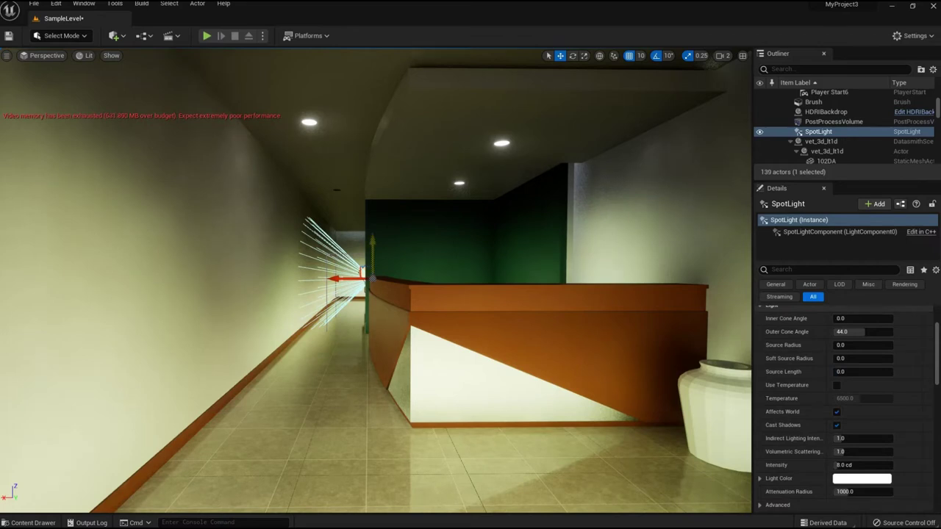
{"action": "left_click_drag", "start_coordinate": [373, 239], "coordinate": [358, 200]}
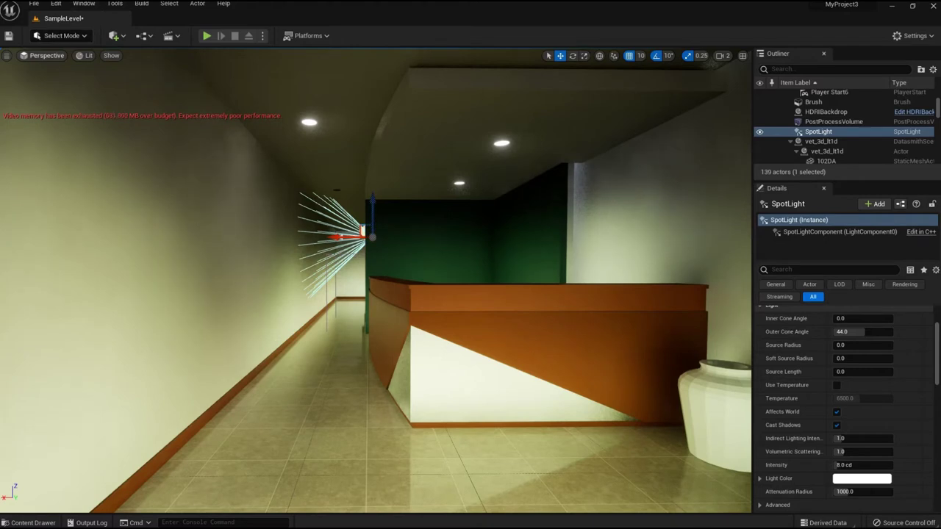
Rotate the spot light so that its cone points straight down at the floor
{"action": "left_click", "coordinate": [573, 56]}
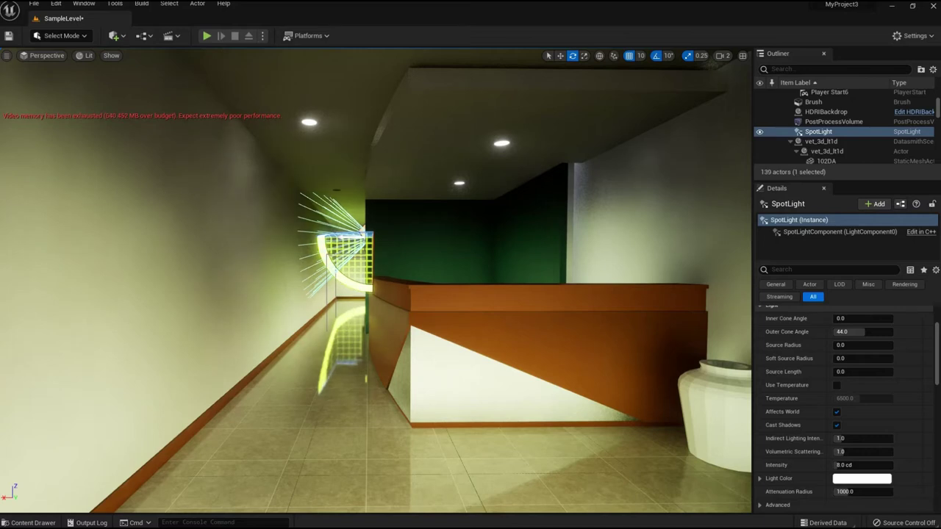
{"action": "left_click_drag", "start_coordinate": [329, 266], "coordinate": [367, 310]}
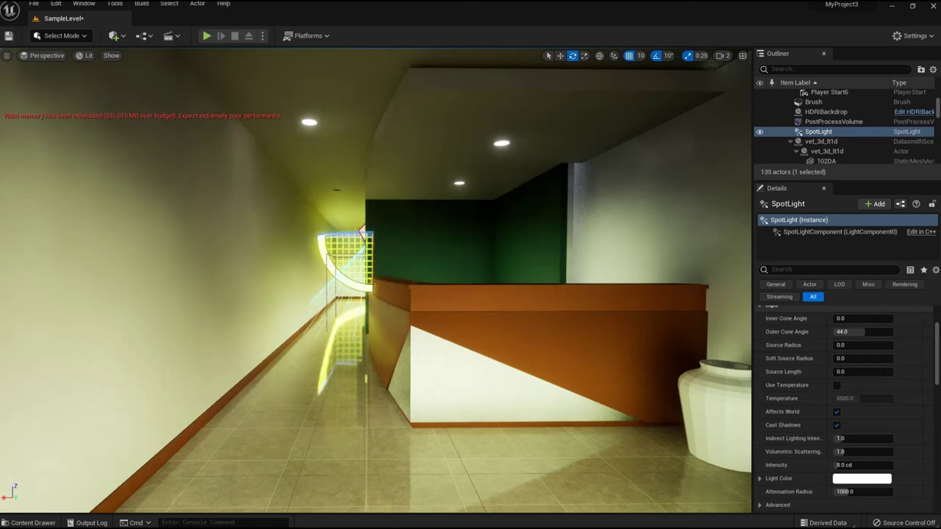
{"action": "left_click", "coordinate": [61, 36]}
{"action": "left_click", "coordinate": [62, 36]}
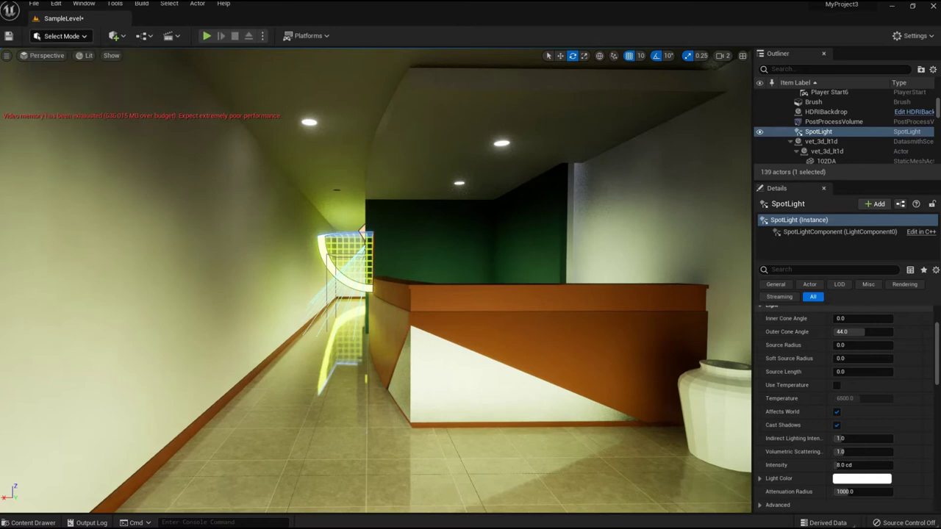
Move the spot light in the Top view onto the ceiling downlight behind the reception counter
{"action": "left_click", "coordinate": [43, 55]}
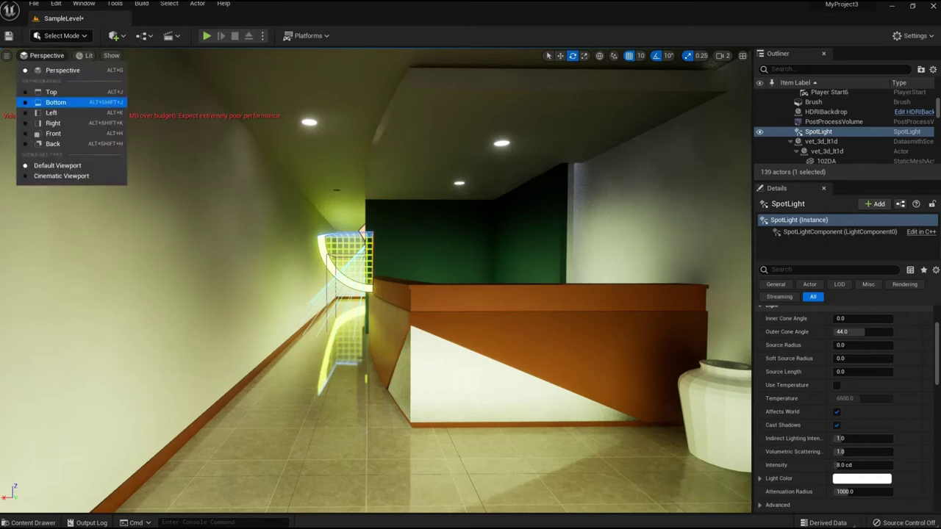
{"action": "left_click", "coordinate": [66, 92]}
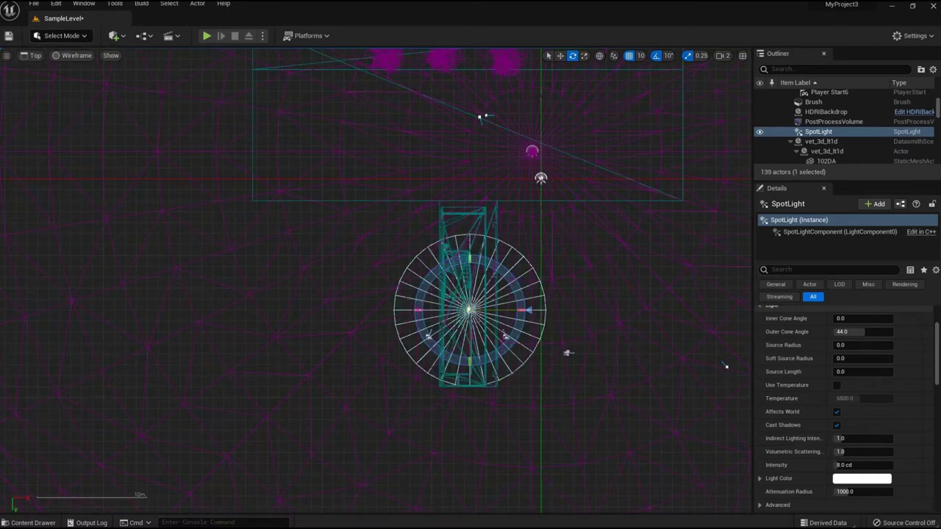
{"action": "key", "text": "f"}
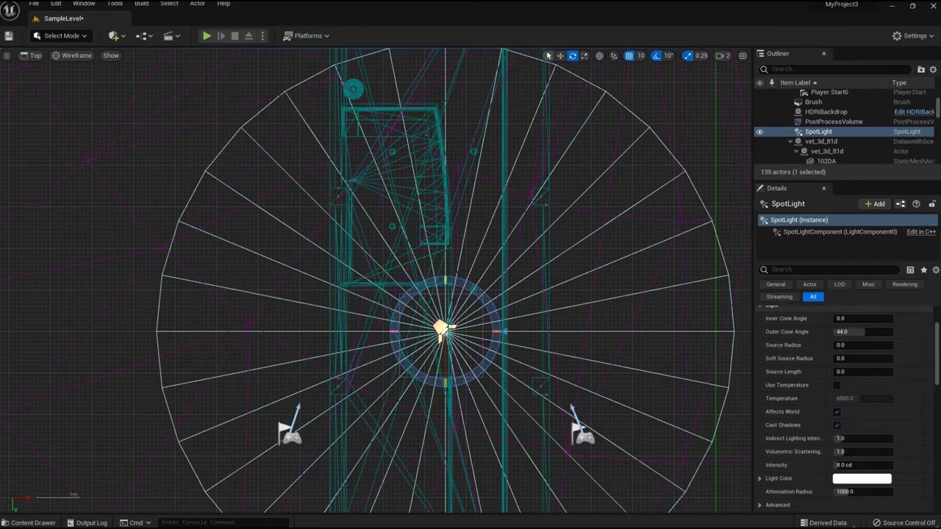
{"action": "left_click", "coordinate": [560, 56]}
{"action": "left_click_drag", "start_coordinate": [445, 358], "coordinate": [423, 227]}
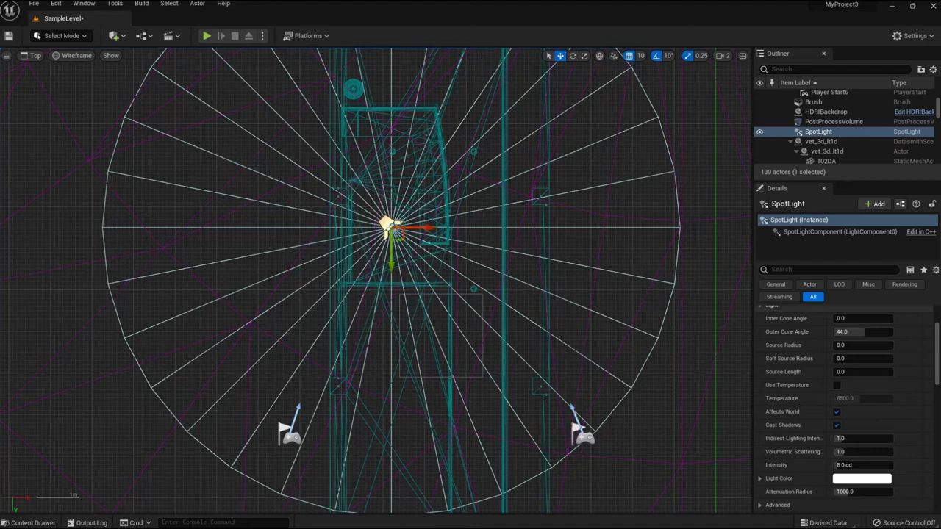
Raise the spot light in the Front view up to the underside of the ceiling above the reception counter
{"action": "left_click", "coordinate": [62, 36]}
{"action": "left_click", "coordinate": [62, 36]}
{"action": "left_click", "coordinate": [33, 55]}
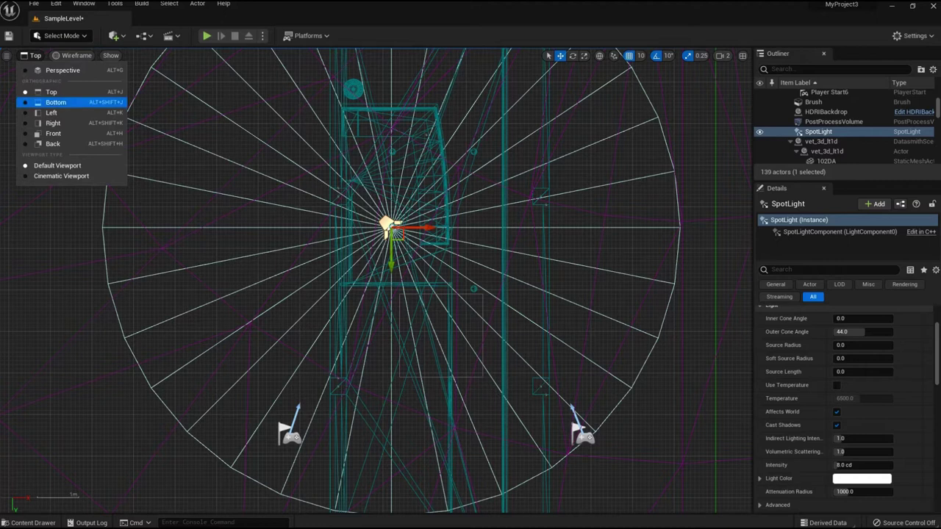
{"action": "left_click", "coordinate": [53, 134]}
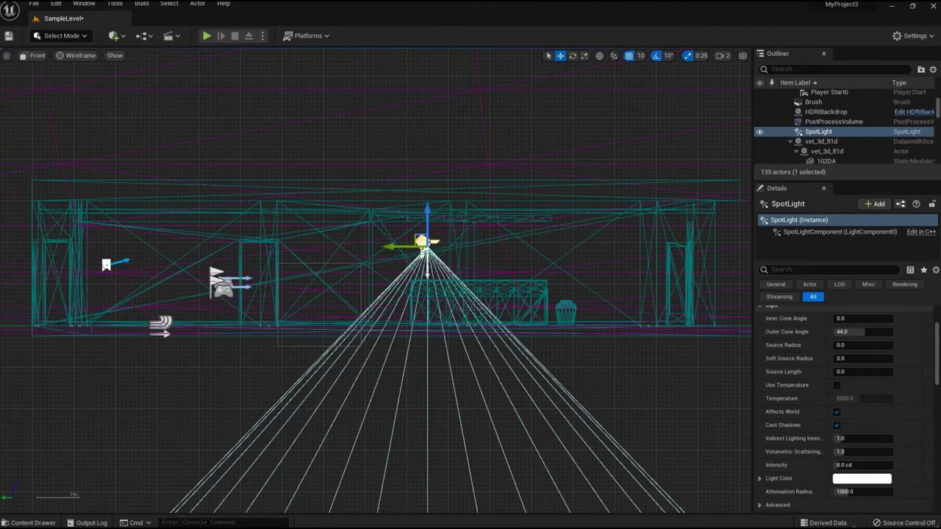
{"action": "scroll", "coordinate": [434, 221], "scroll_direction": "up", "scroll_amount": 6}
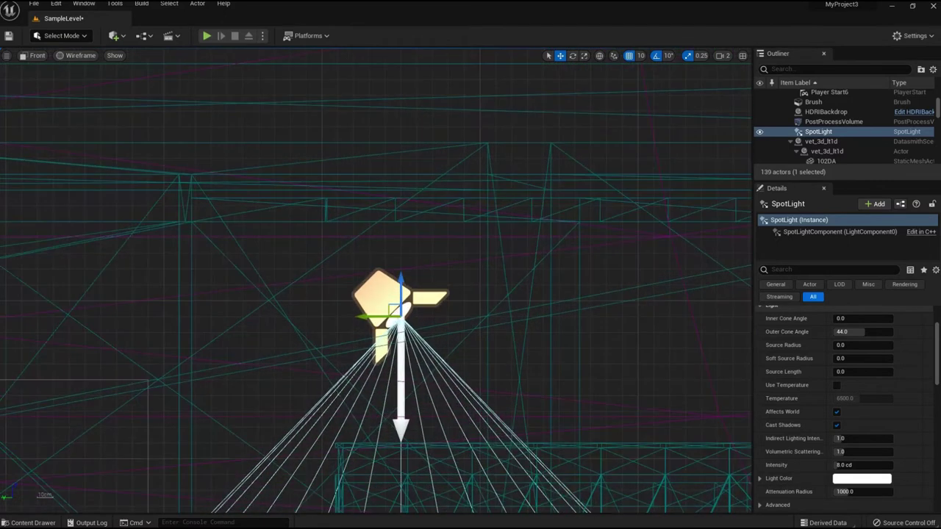
{"action": "left_click_drag", "start_coordinate": [401, 276], "coordinate": [400, 190]}
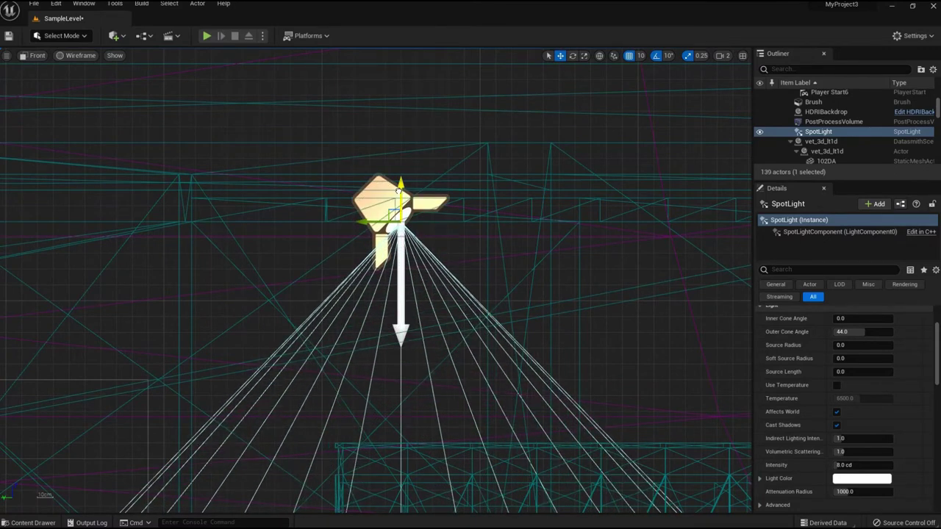
{"action": "left_click", "coordinate": [36, 56]}
{"action": "left_click", "coordinate": [50, 83]}
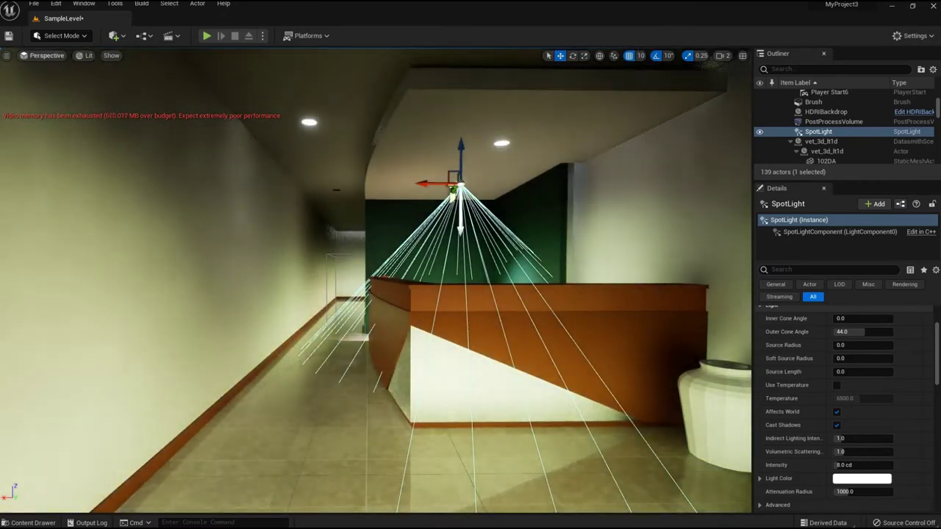
Duplicate the spot light in the Top view and align the copy with the other ceiling downlight behind the reception counter
{"action": "left_click", "coordinate": [42, 55]}
{"action": "left_click", "coordinate": [117, 93]}
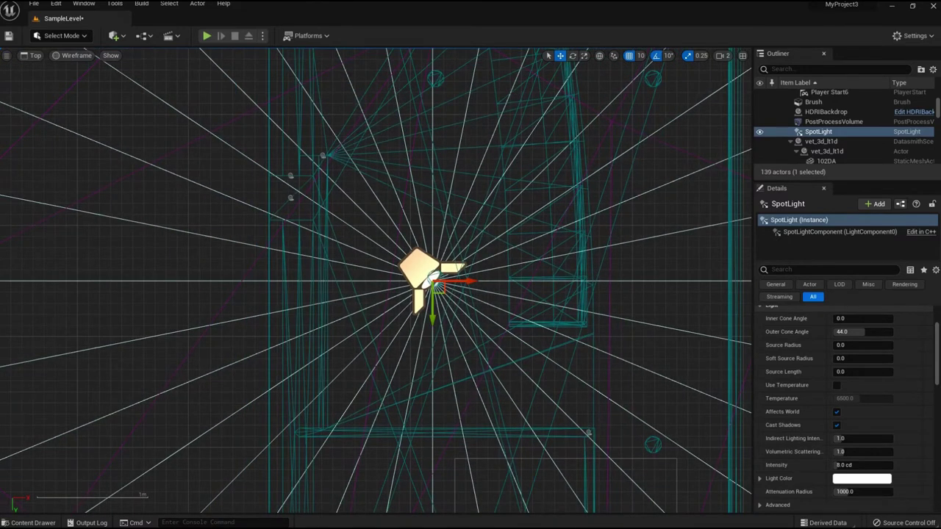
{"action": "right_click", "coordinate": [432, 289]}
{"action": "mouse_move", "coordinate": [456, 393]}
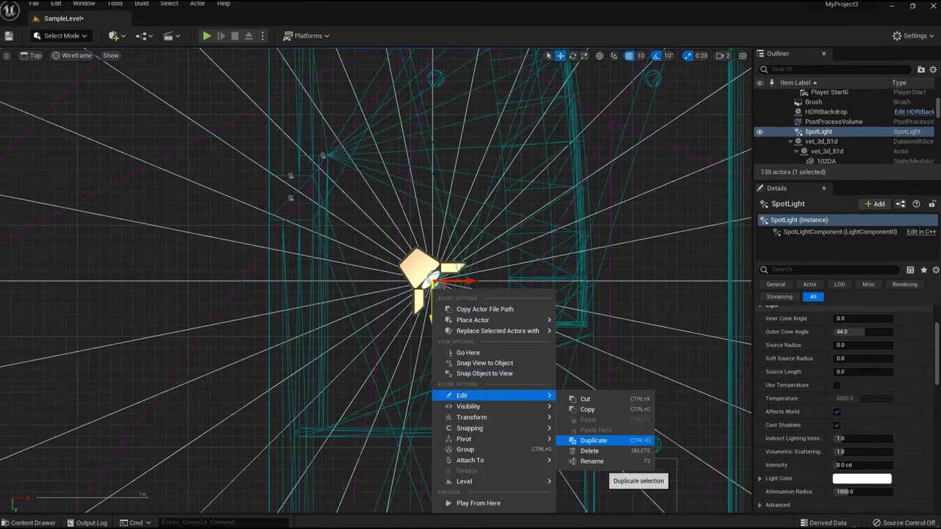
{"action": "left_click", "coordinate": [594, 441]}
{"action": "left_click_drag", "start_coordinate": [445, 320], "coordinate": [468, 105]}
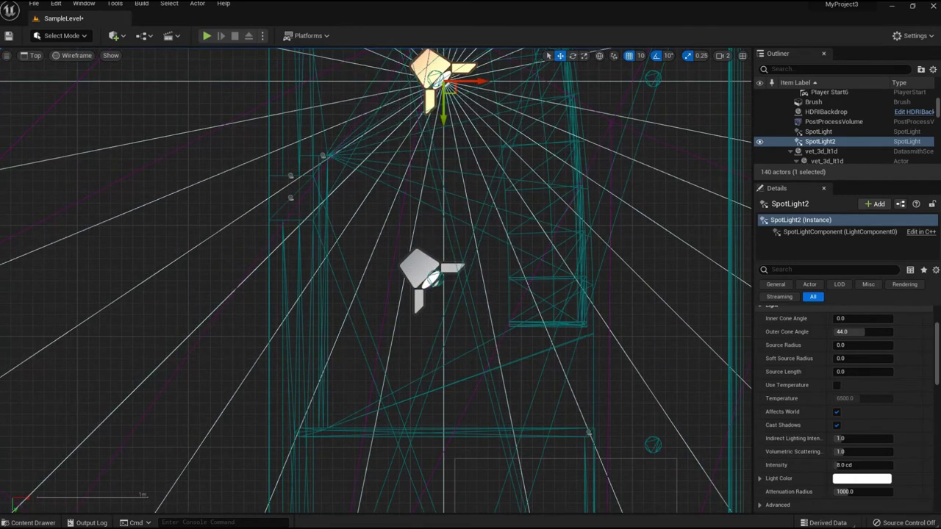
{"action": "left_click_drag", "start_coordinate": [475, 82], "coordinate": [463, 82]}
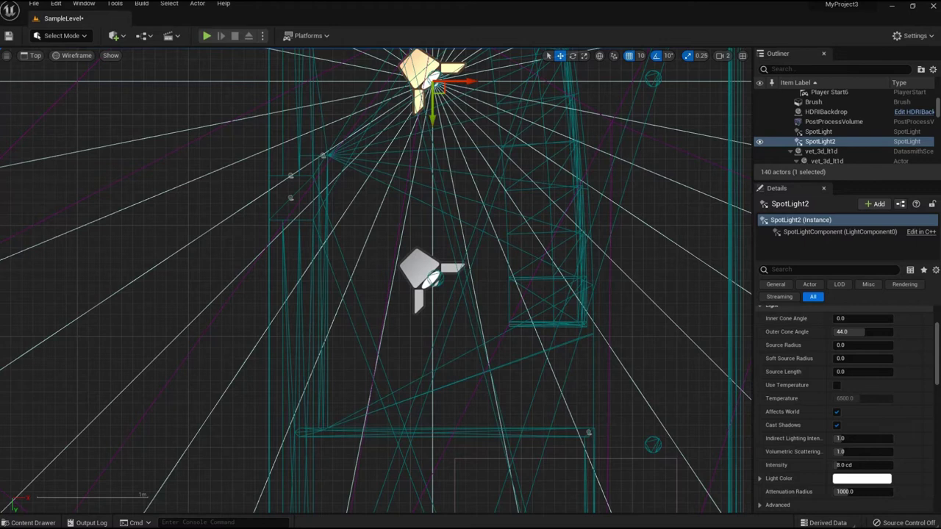
Duplicate the second spot light and move the copy across onto the corridor downlight in front of the counter
{"action": "right_click", "coordinate": [432, 82]}
{"action": "mouse_move", "coordinate": [471, 190]}
{"action": "left_click", "coordinate": [584, 235]}
{"action": "left_click_drag", "start_coordinate": [466, 93], "coordinate": [678, 93]}
{"action": "left_click_drag", "start_coordinate": [653, 126], "coordinate": [653, 116]}
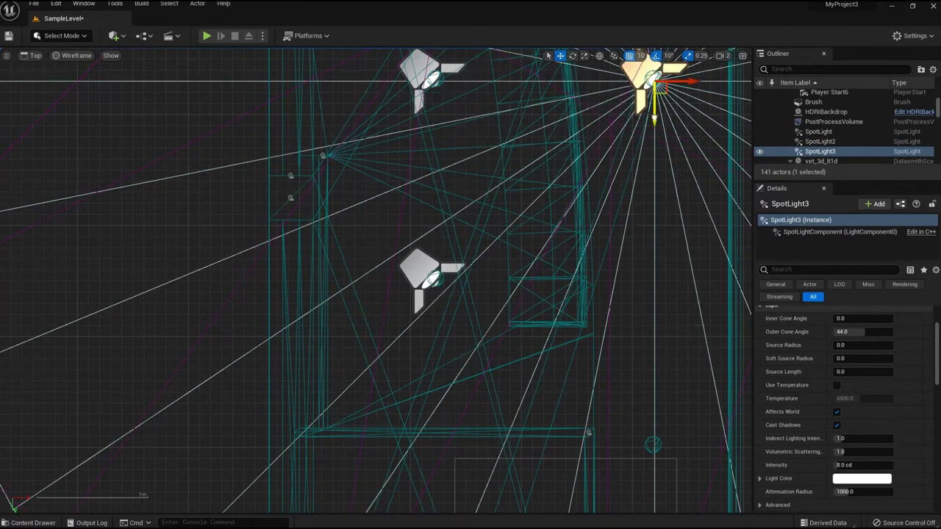
{"action": "right_click_drag", "start_coordinate": [655, 117], "coordinate": [655, 118]}
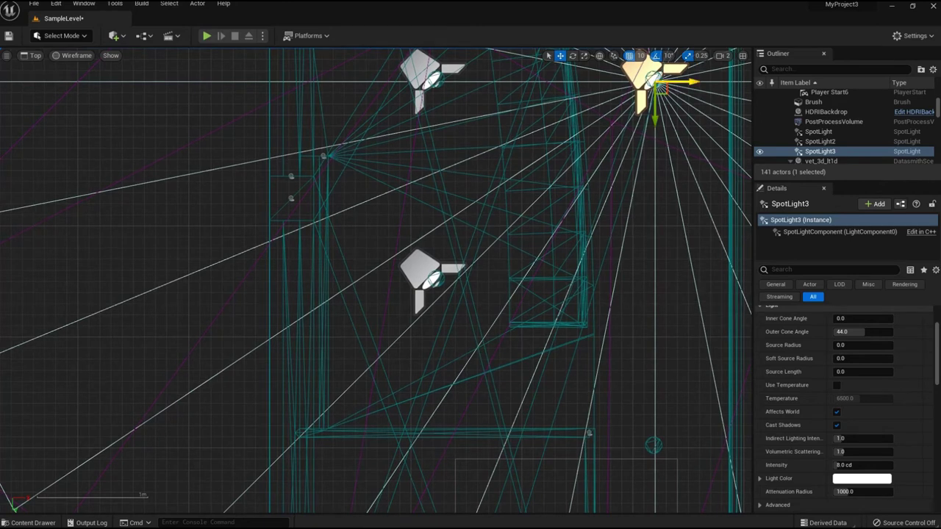
{"action": "right_click", "coordinate": [656, 85]}
{"action": "left_click", "coordinate": [641, 74]}
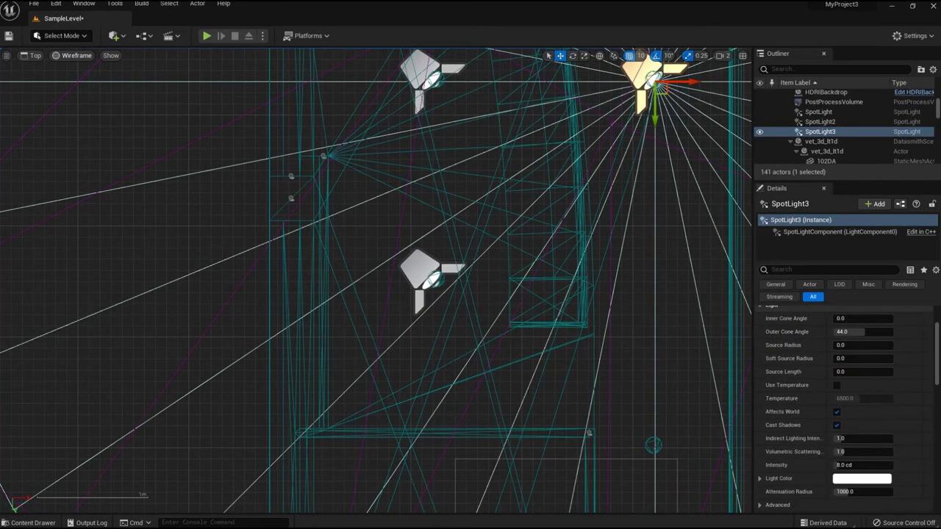
Raise the corridor spot light in the Left view to the height of the corridor ceiling
{"action": "left_click", "coordinate": [31, 55]}
{"action": "left_click", "coordinate": [33, 112]}
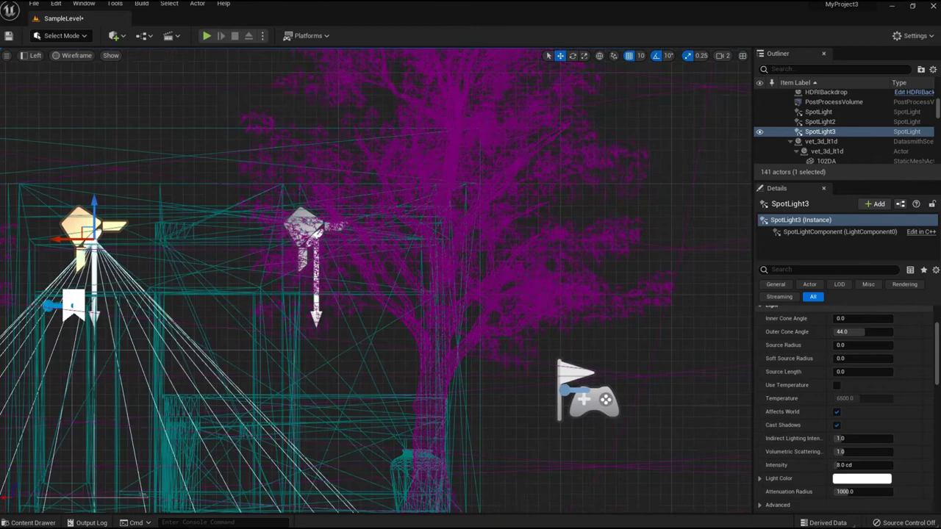
{"action": "scroll", "coordinate": [129, 244], "scroll_direction": "up", "scroll_amount": 5}
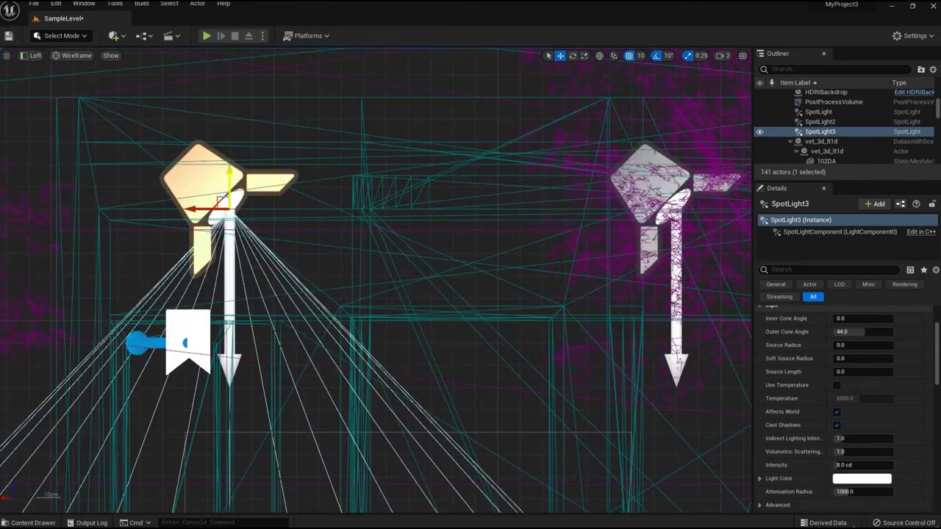
{"action": "left_click_drag", "start_coordinate": [229, 171], "coordinate": [228, 150]}
{"action": "scroll", "coordinate": [309, 163], "scroll_direction": "down", "scroll_amount": 4}
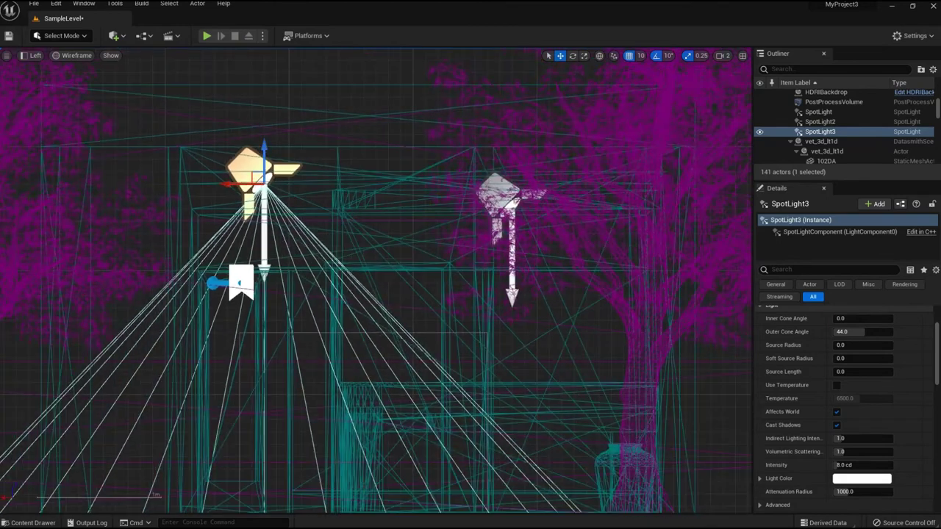
Duplicate the corridor spot light in the Top view, move the copy onto the next corridor downlight, and return to the Perspective view
{"action": "left_click", "coordinate": [62, 35]}
{"action": "left_click", "coordinate": [32, 55]}
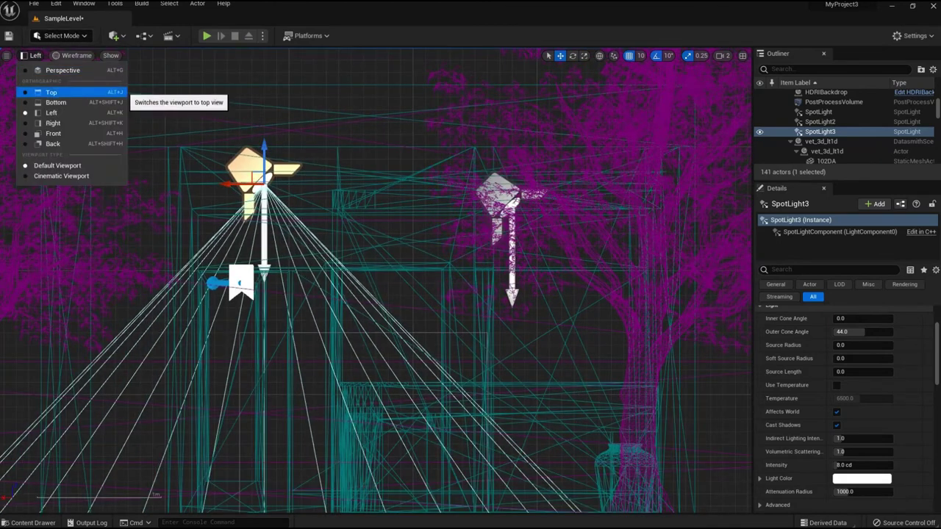
{"action": "left_click", "coordinate": [52, 93]}
{"action": "scroll", "coordinate": [384, 424], "scroll_direction": "down", "scroll_amount": 1}
{"action": "right_click", "coordinate": [449, 168]}
{"action": "mouse_move", "coordinate": [488, 275]}
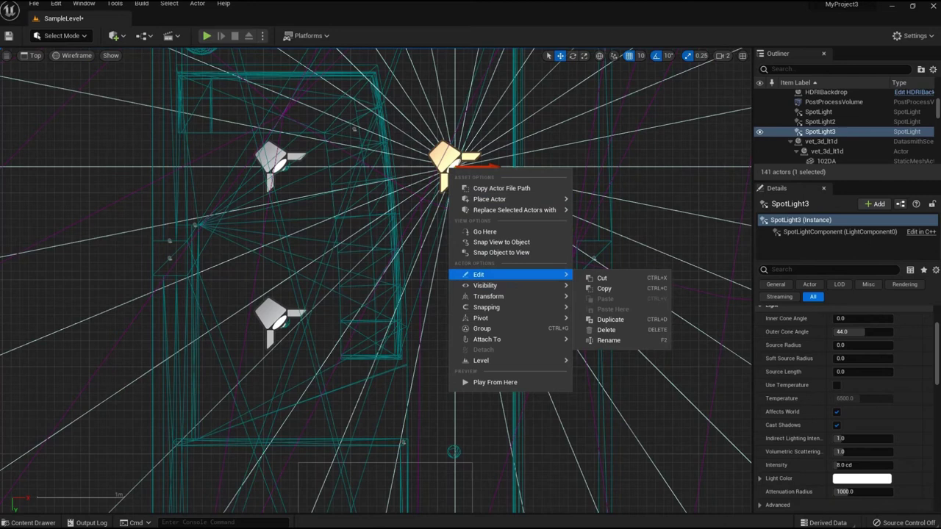
{"action": "left_click", "coordinate": [610, 319]}
{"action": "left_click_drag", "start_coordinate": [464, 196], "coordinate": [501, 445]}
{"action": "left_click", "coordinate": [31, 55]}
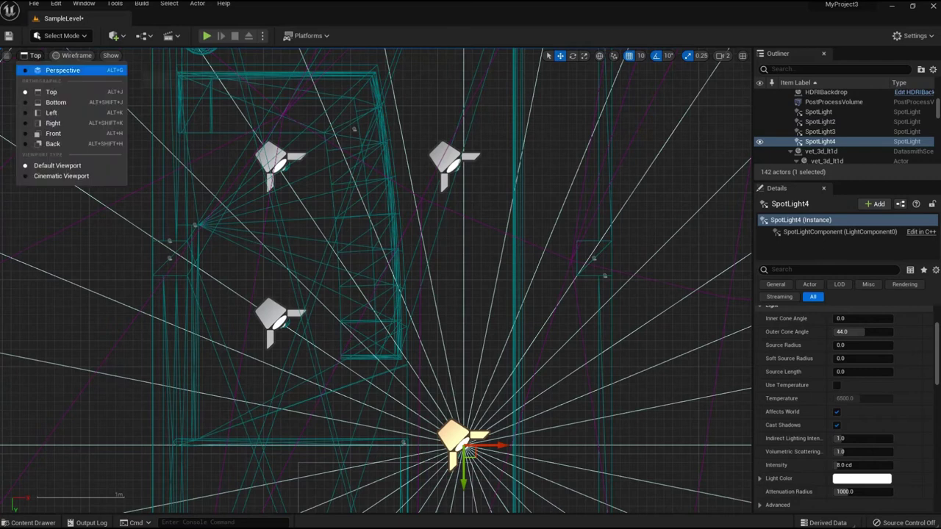
{"action": "left_click", "coordinate": [50, 69]}
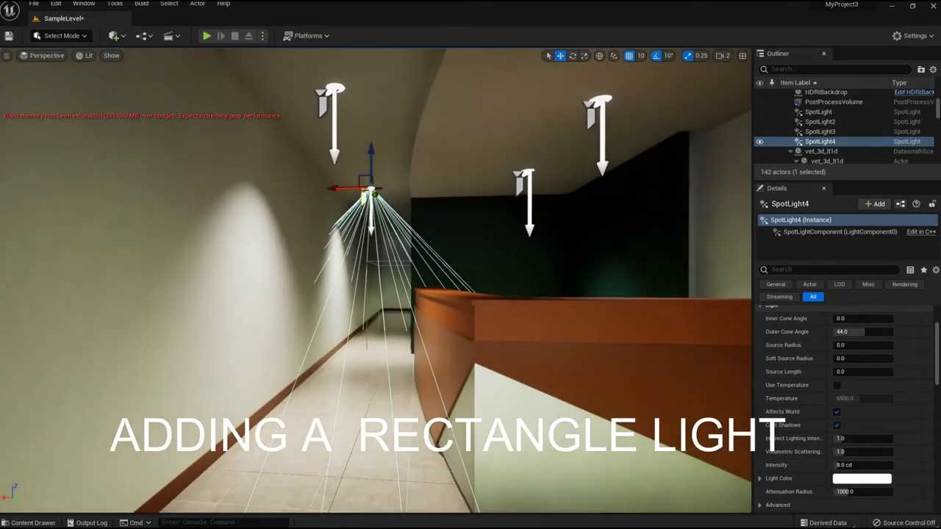
Add a Rect Light to the level, raise it above the reception counter, and shift it toward the white side wall
{"action": "left_click", "coordinate": [113, 36]}
{"action": "mouse_move", "coordinate": [140, 149]}
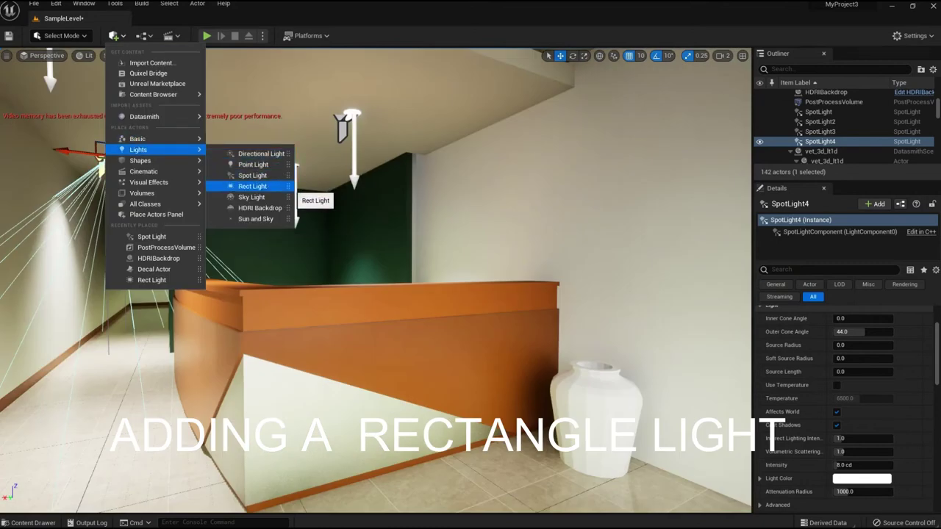
{"action": "left_click", "coordinate": [252, 186]}
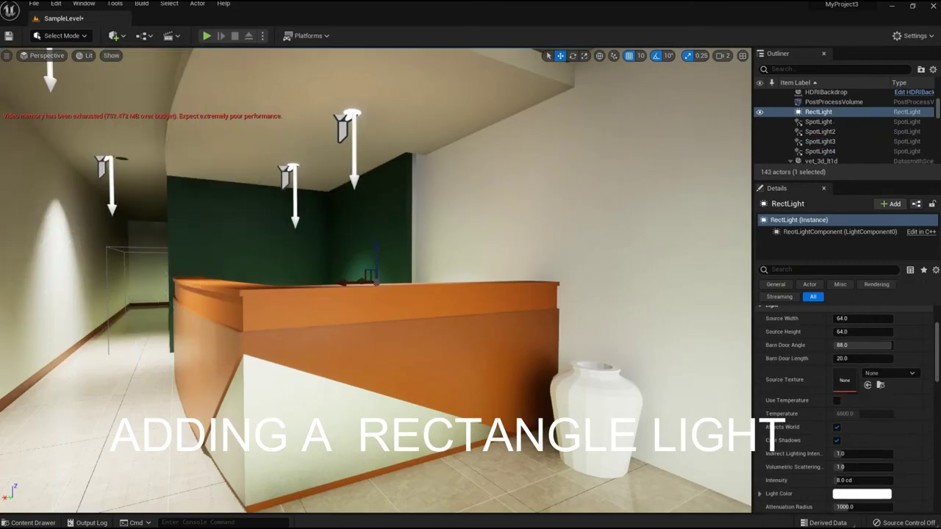
{"action": "left_click_drag", "start_coordinate": [376, 254], "coordinate": [376, 220]}
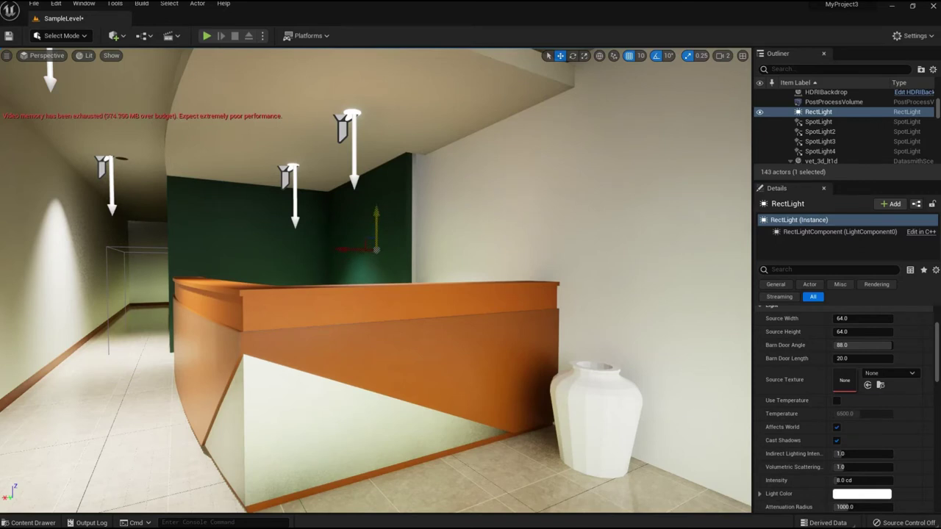
{"action": "left_click_drag", "start_coordinate": [350, 249], "coordinate": [397, 249]}
Move the rect light in the Top view to the edge of the green side wall behind the reception counter
{"action": "left_click", "coordinate": [42, 55]}
{"action": "left_click", "coordinate": [44, 87]}
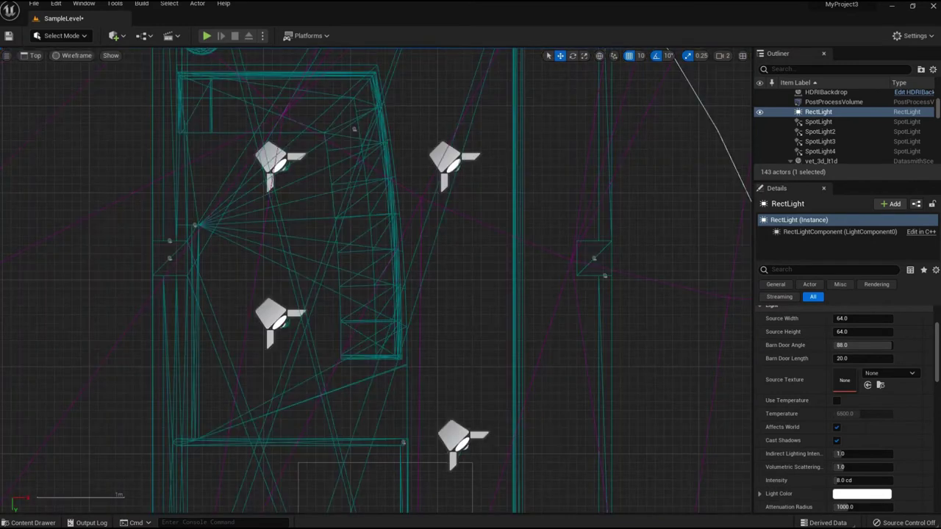
{"action": "scroll", "coordinate": [442, 243], "scroll_direction": "down", "scroll_amount": 1}
{"action": "scroll", "coordinate": [328, 235], "scroll_direction": "down", "scroll_amount": 4}
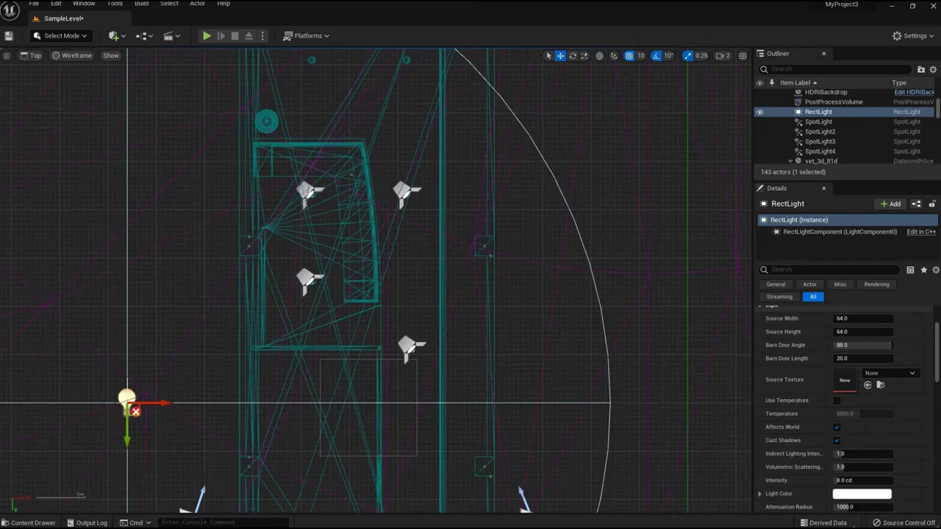
{"action": "scroll", "coordinate": [186, 365], "scroll_direction": "up", "scroll_amount": 1}
{"action": "left_click_drag", "start_coordinate": [205, 366], "coordinate": [335, 368]}
{"action": "left_click_drag", "start_coordinate": [298, 403], "coordinate": [301, 240]}
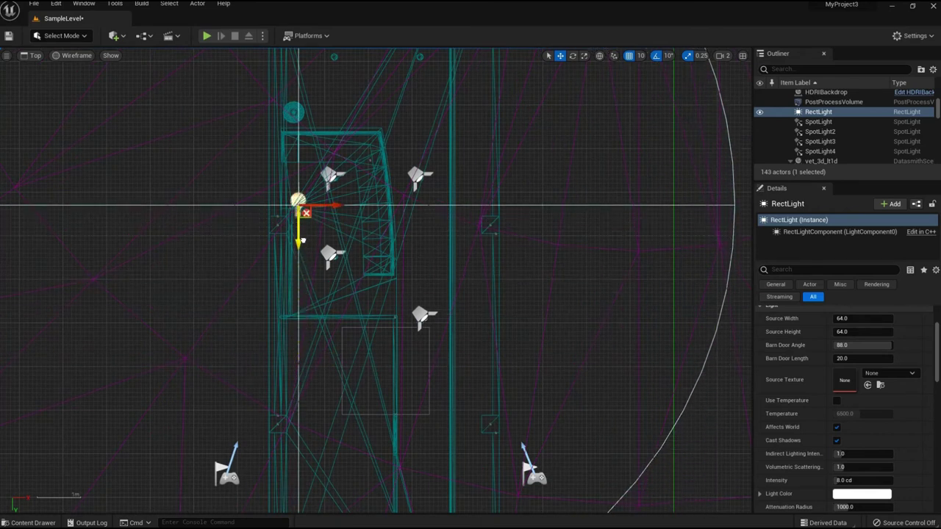
{"action": "left_click", "coordinate": [36, 55]}
{"action": "left_click", "coordinate": [88, 71]}
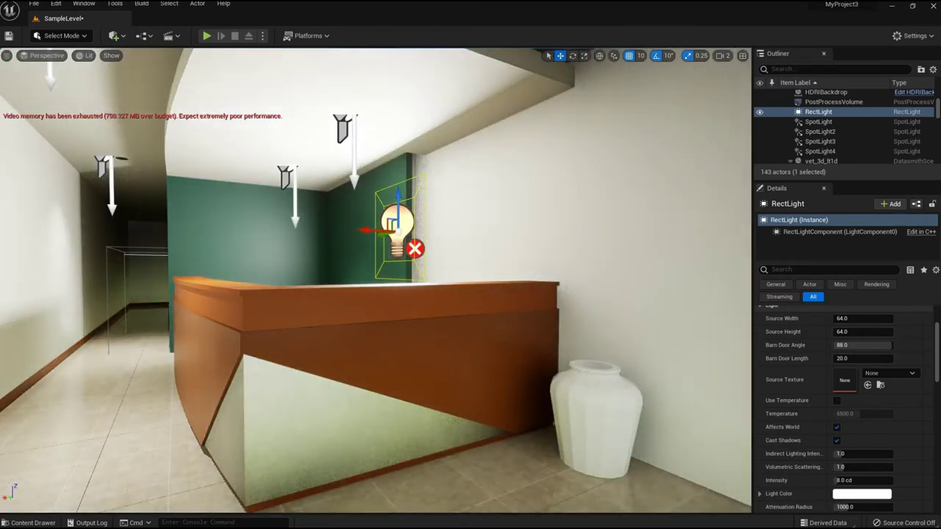
Rotate the rect light to face the white side wall and move it in the Top view into the gap behind the green wall
{"action": "left_click", "coordinate": [572, 56]}
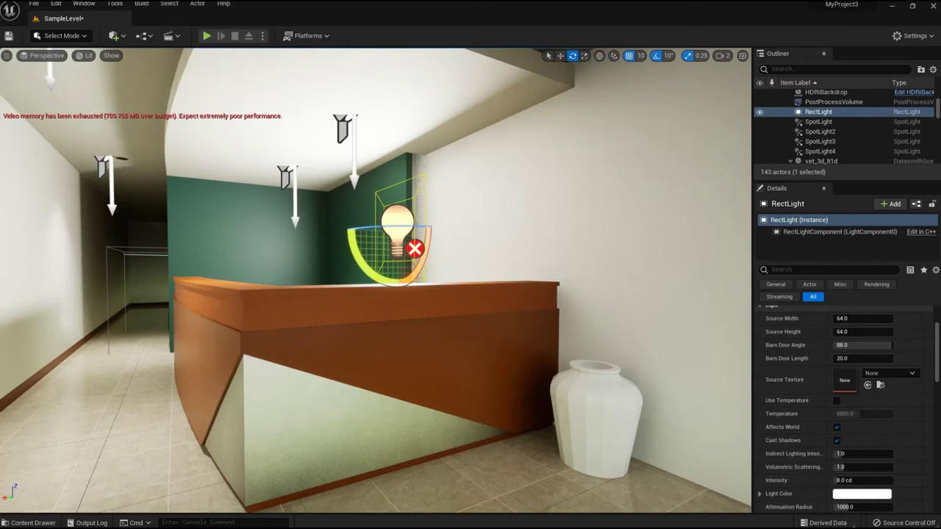
{"action": "left_click_drag", "start_coordinate": [361, 259], "coordinate": [368, 247]}
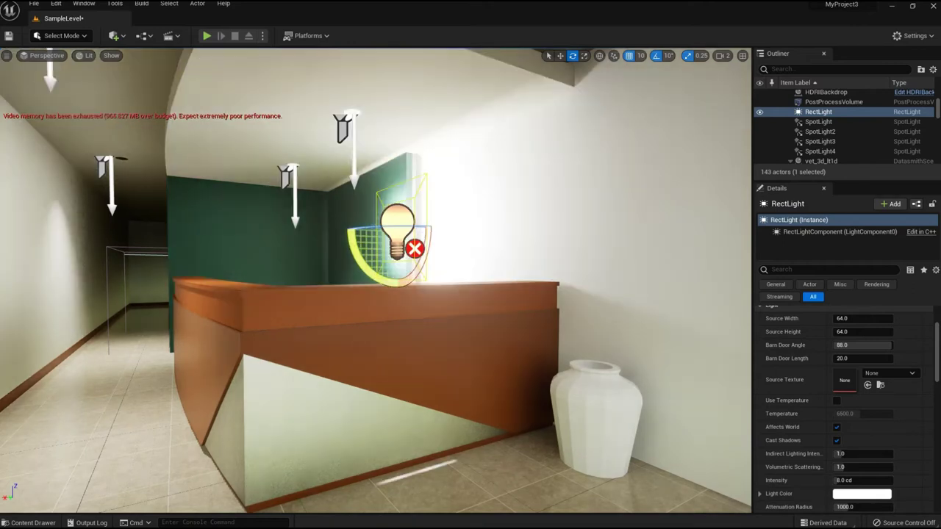
{"action": "left_click", "coordinate": [43, 56]}
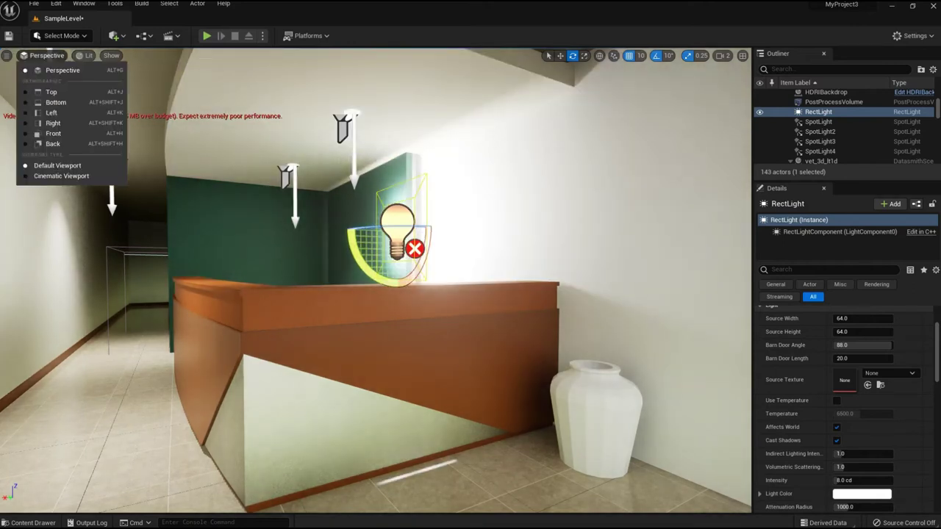
{"action": "left_click", "coordinate": [55, 92]}
{"action": "scroll", "coordinate": [284, 197], "scroll_direction": "up", "scroll_amount": 6}
{"action": "scroll", "coordinate": [293, 189], "scroll_direction": "up", "scroll_amount": 3}
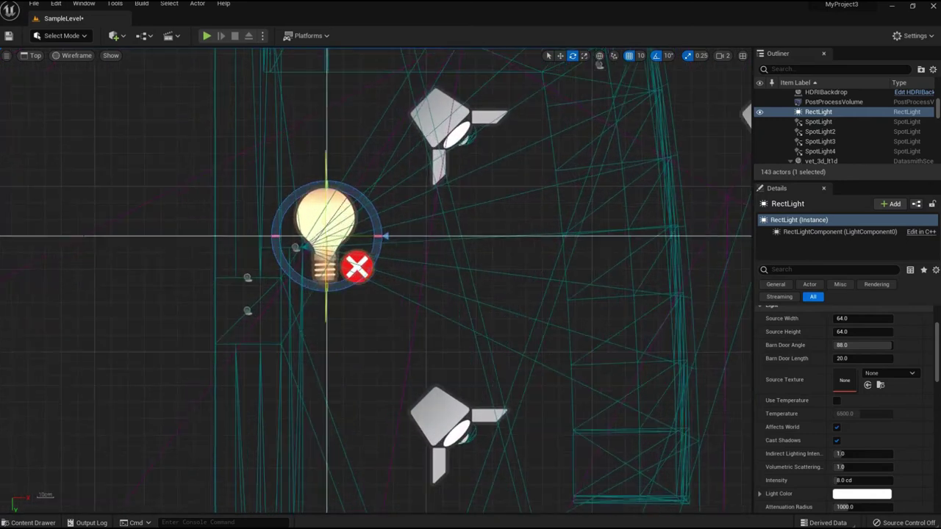
{"action": "key", "text": "w"}
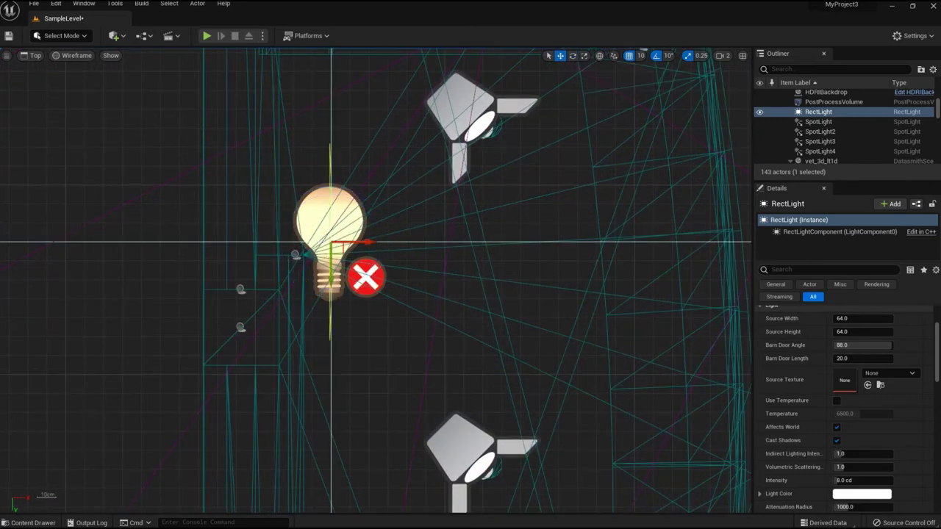
{"action": "left_click_drag", "start_coordinate": [370, 242], "coordinate": [274, 282]}
Set the rect light's source height to 200 and its source width to 5
{"action": "left_click", "coordinate": [866, 332]}
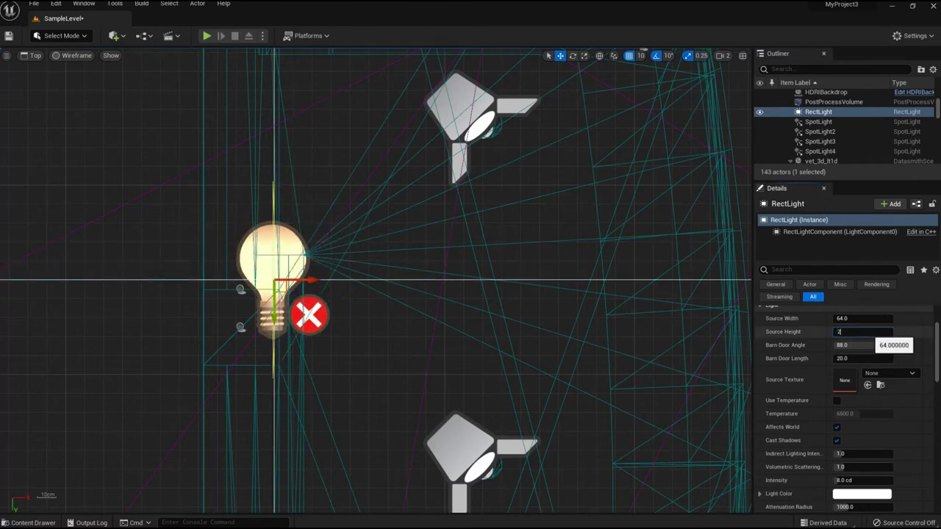
{"action": "left_click", "coordinate": [865, 320]}
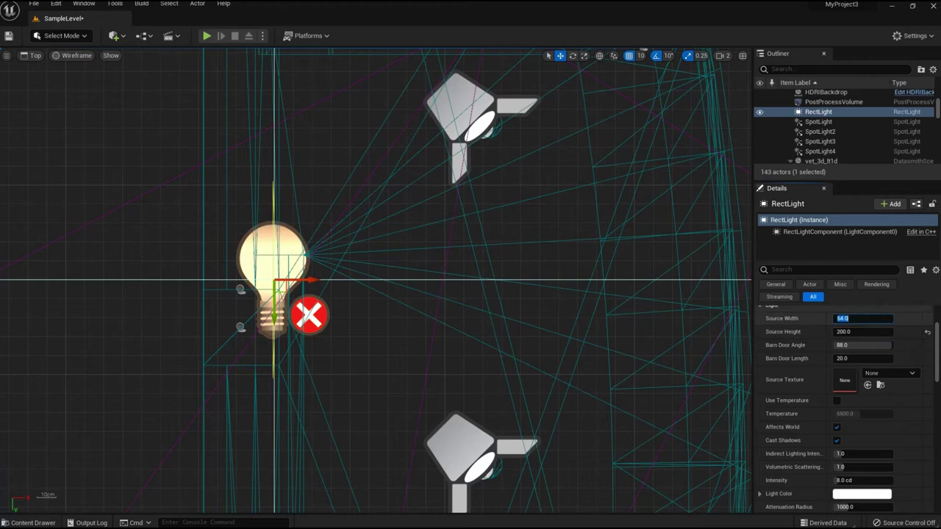
{"action": "type", "text": "5"}
{"action": "key", "text": "Return"}
{"action": "key", "text": "Escape"}
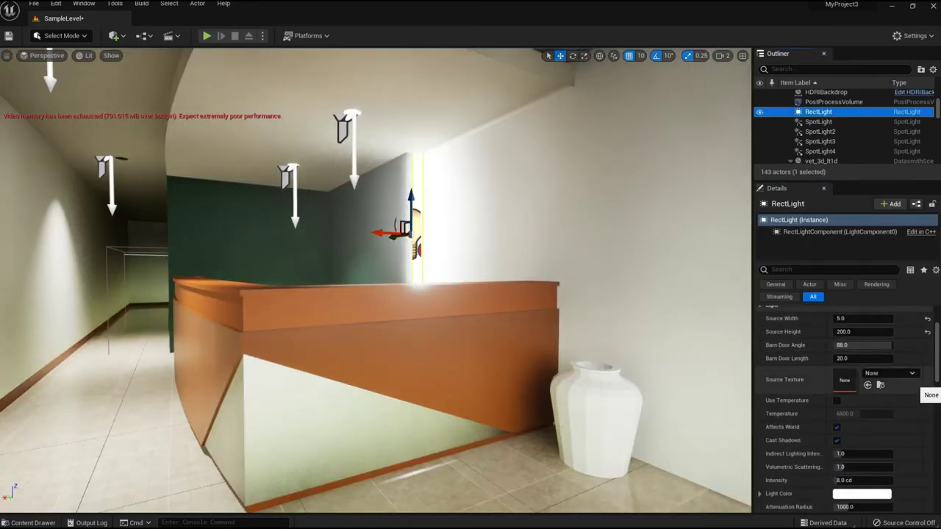
Enter a new intensity for the rect light beside the green wall behind the reception counter
{"action": "left_click", "coordinate": [856, 480]}
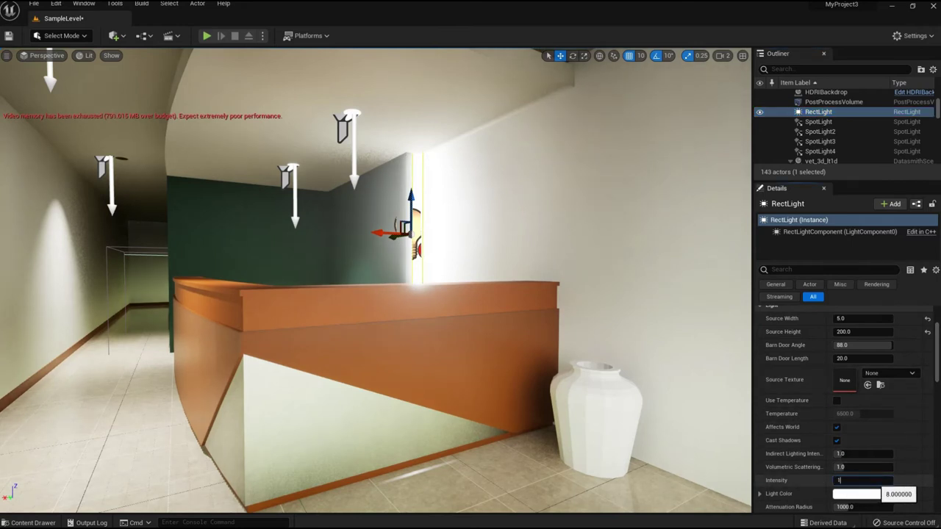
{"action": "left_click", "coordinate": [470, 338]}
{"action": "left_click_drag", "start_coordinate": [470, 339], "coordinate": [444, 345]}
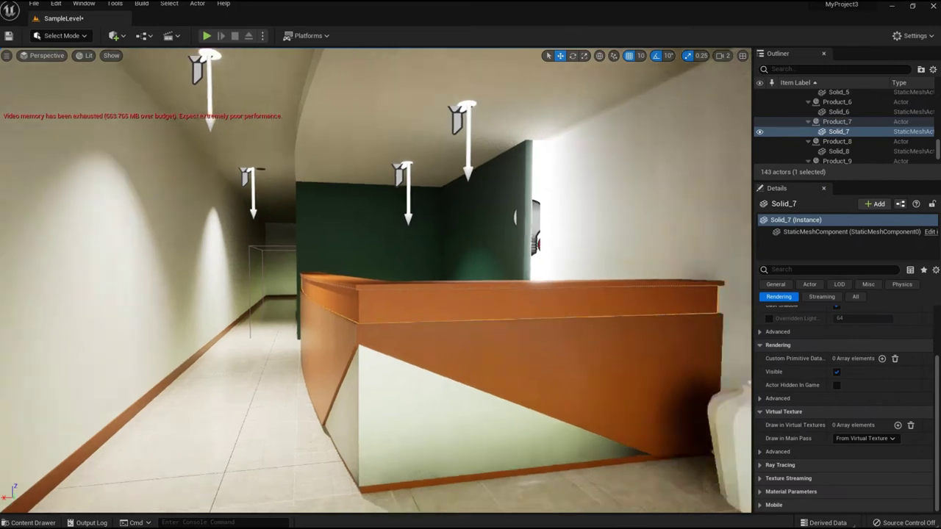
{"action": "right_click_drag", "start_coordinate": [445, 345], "coordinate": [507, 344]}
Find the Taro houseplant among the 3D plants in Quixel Bridge and add it to the project
{"action": "left_click", "coordinate": [114, 36]}
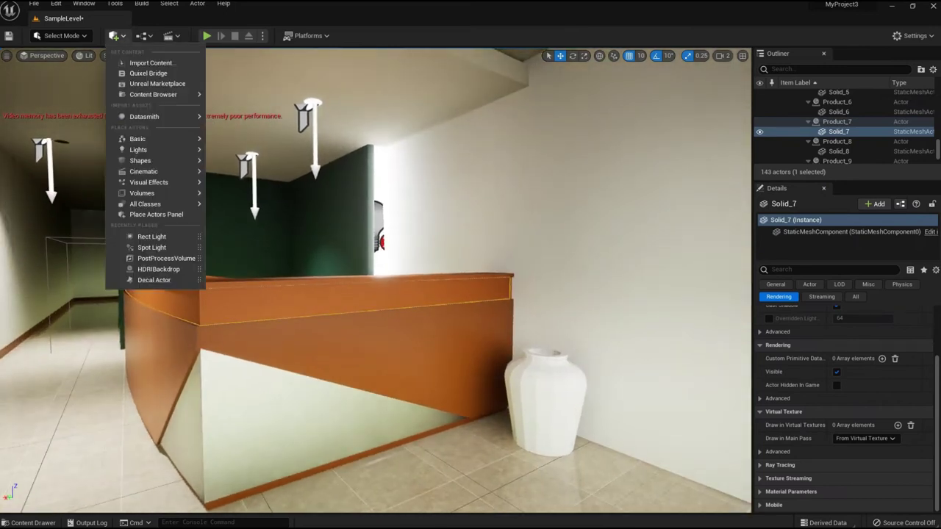
{"action": "left_click", "coordinate": [148, 73]}
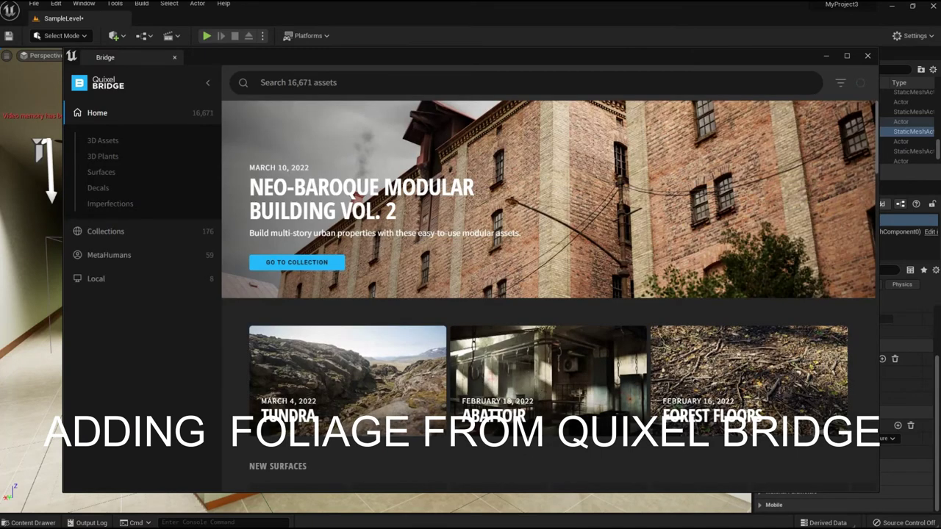
{"action": "type", "text": "taro"}
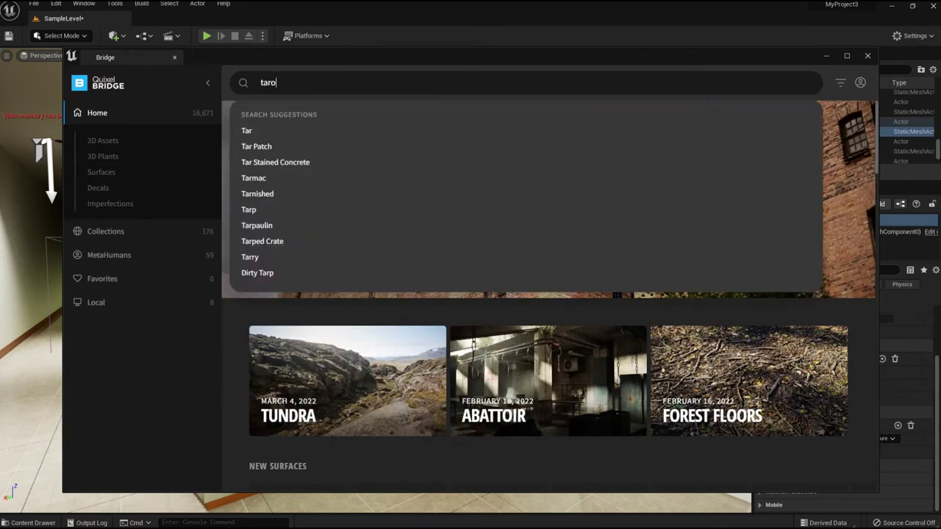
{"action": "key", "text": "Return"}
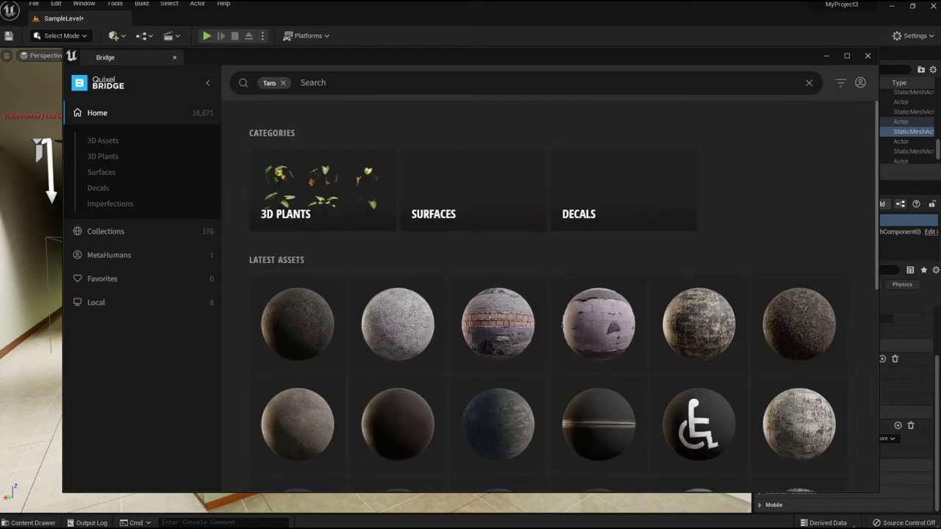
{"action": "scroll", "coordinate": [699, 324], "scroll_direction": "down", "scroll_amount": 1}
{"action": "scroll", "coordinate": [564, 298], "scroll_direction": "up", "scroll_amount": 1}
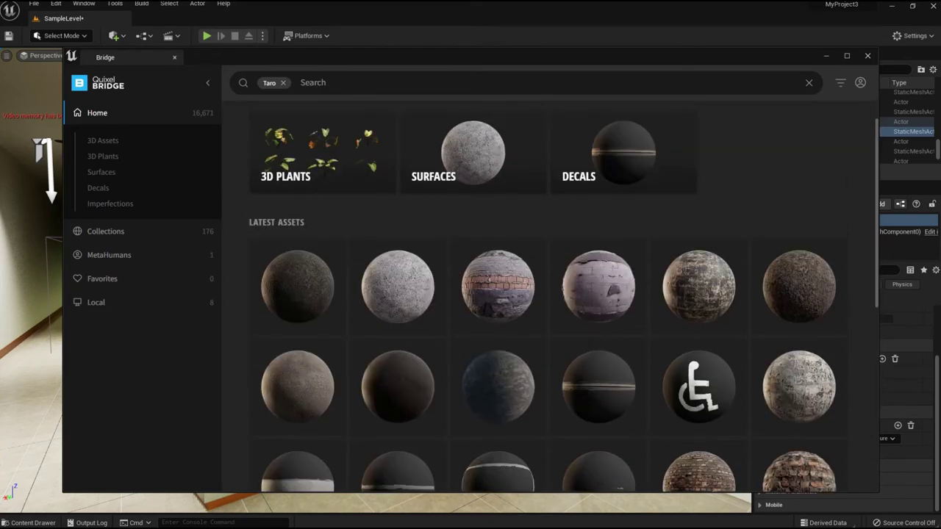
{"action": "left_click", "coordinate": [322, 167]}
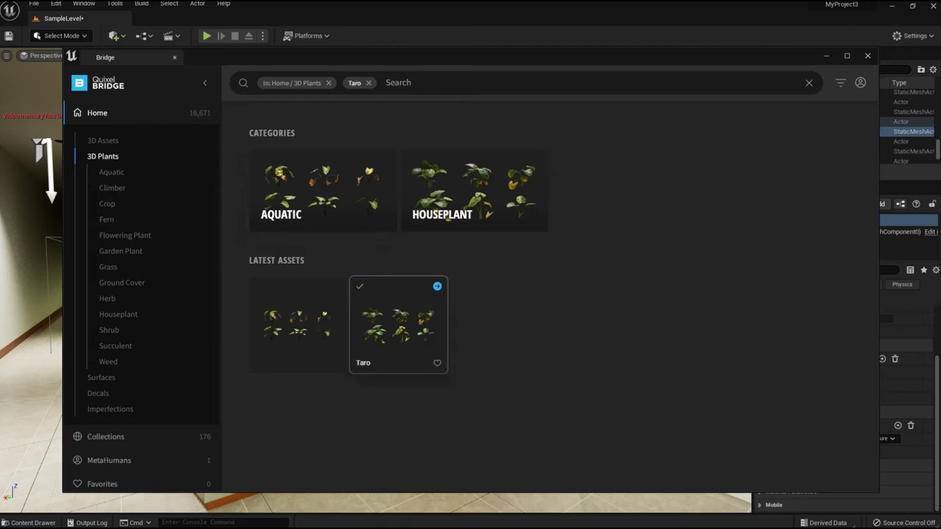
{"action": "left_click", "coordinate": [397, 323]}
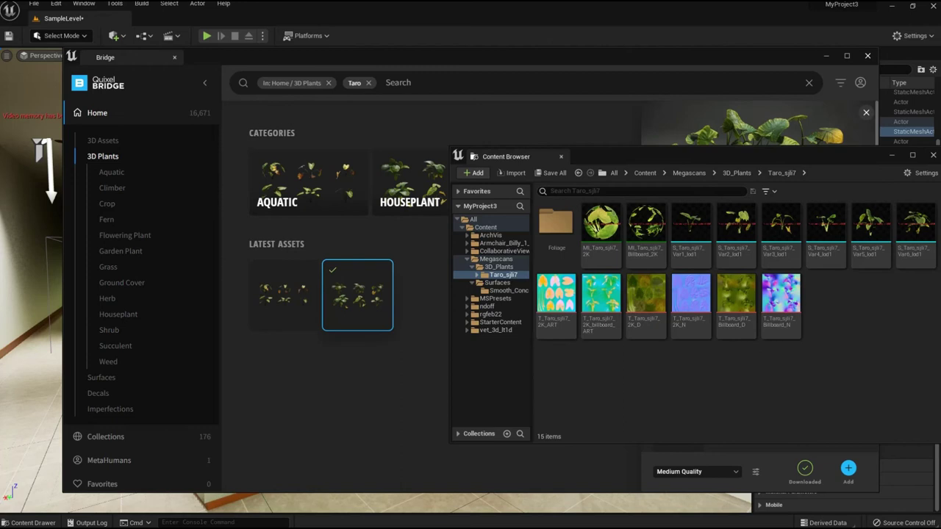
Close Quixel Bridge and place the Taro variant 5 mesh in the mouth of the white vase beside the counter
{"action": "left_click", "coordinate": [868, 56]}
{"action": "left_click_drag", "start_coordinate": [721, 156], "coordinate": [189, 160]}
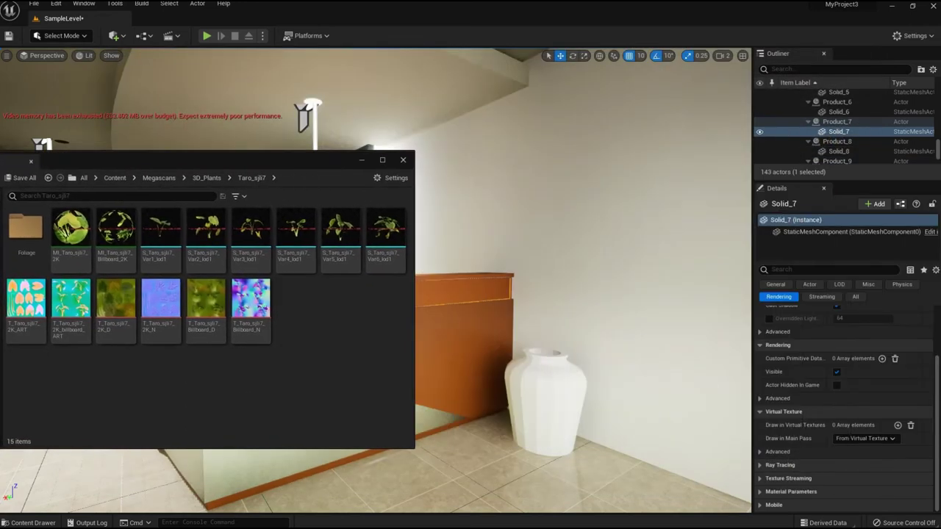
{"action": "left_click_drag", "start_coordinate": [339, 229], "coordinate": [542, 347]}
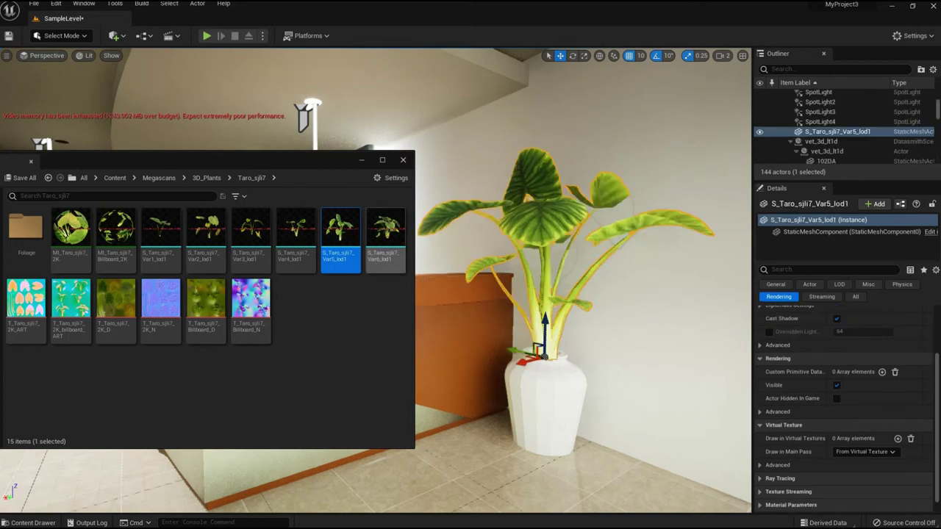
Download the Pebbledash Concrete Floor surface from Quixel Bridge's rough concrete category at medium quality and add it to the project
{"action": "right_click_drag", "start_coordinate": [470, 294], "coordinate": [390, 303]}
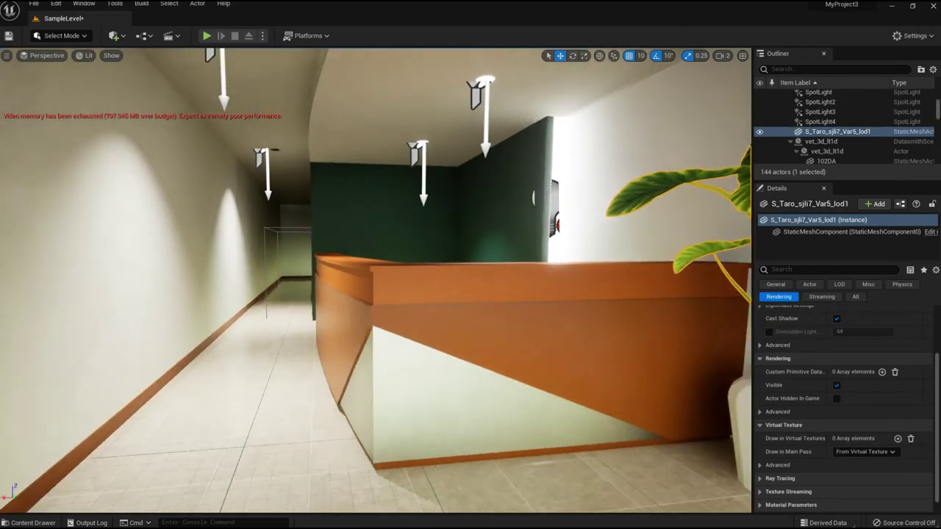
{"action": "scroll", "coordinate": [389, 303], "scroll_direction": "down", "scroll_amount": 4}
{"action": "left_click", "coordinate": [114, 36]}
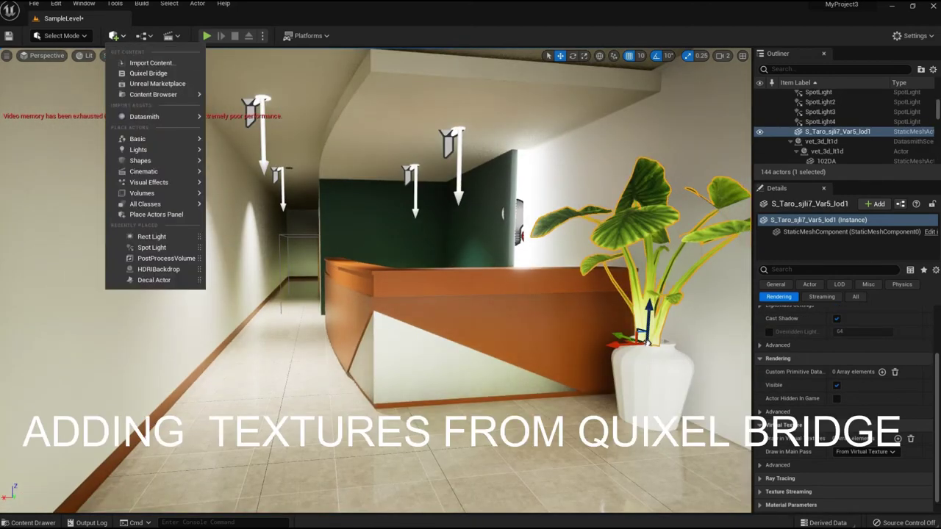
{"action": "left_click", "coordinate": [129, 73]}
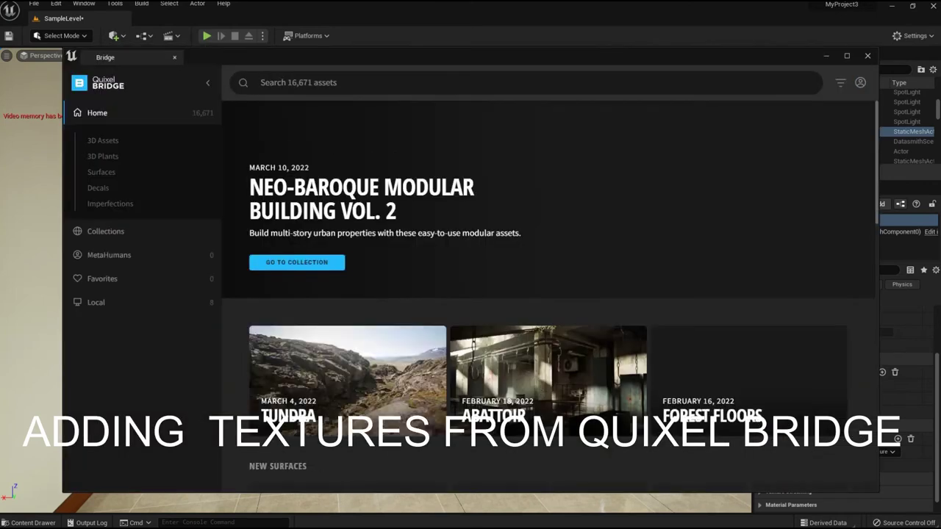
{"action": "left_click", "coordinate": [102, 172]}
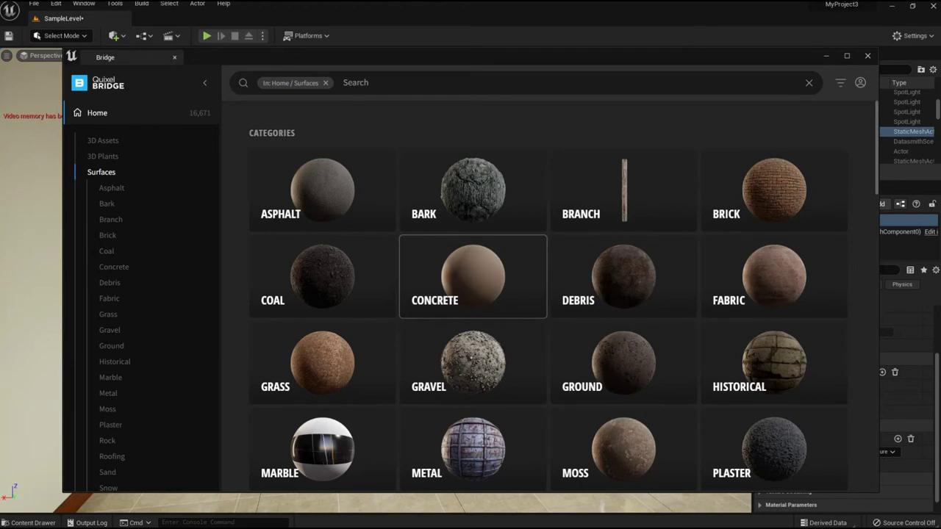
{"action": "left_click", "coordinate": [473, 276]}
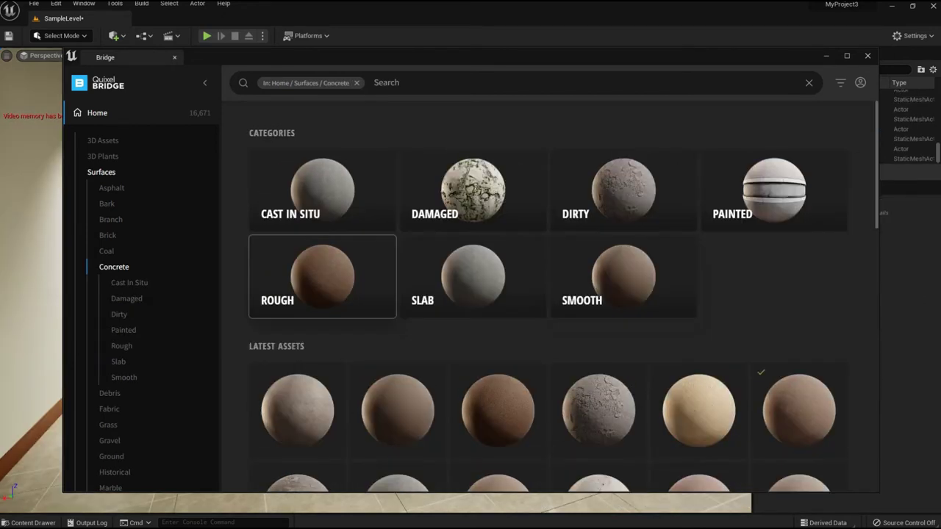
{"action": "left_click", "coordinate": [323, 280]}
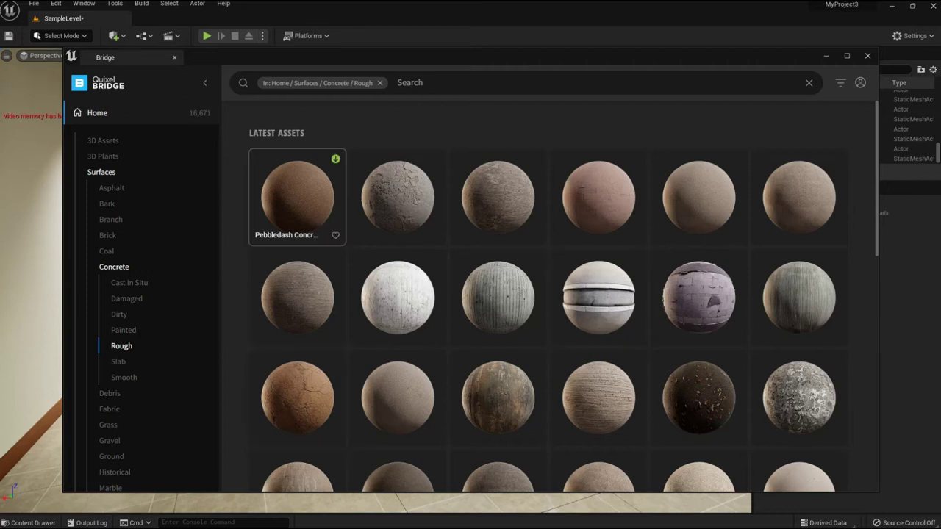
{"action": "left_click", "coordinate": [297, 197]}
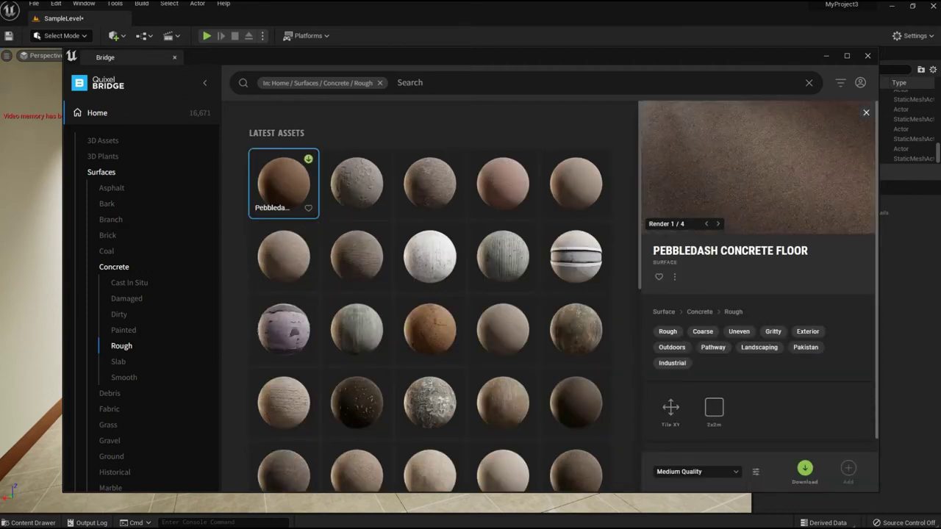
{"action": "left_click", "coordinate": [805, 469]}
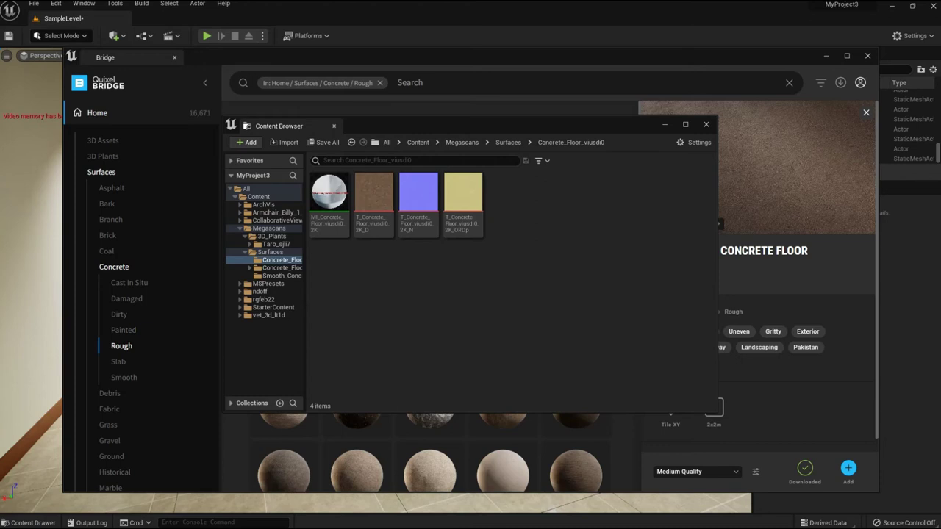
Close Quixel Bridge and apply the T_Concrete_Floor_viusdi0_2K_D texture to the white vase holding the plant
{"action": "left_click_drag", "start_coordinate": [588, 57], "coordinate": [513, 292]}
{"action": "left_click", "coordinate": [793, 291]}
{"action": "left_click_drag", "start_coordinate": [563, 125], "coordinate": [288, 111]}
{"action": "left_click_drag", "start_coordinate": [100, 182], "coordinate": [549, 346]}
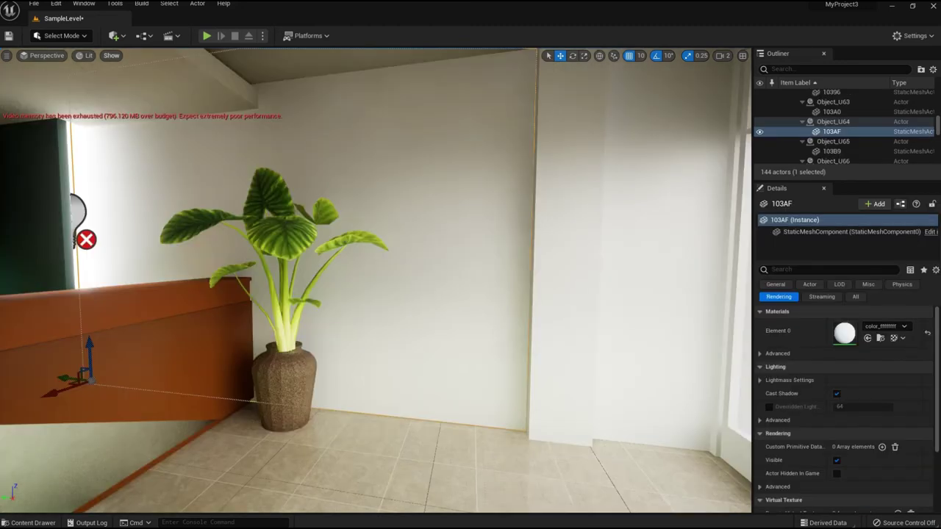
Import the CAD block Armchair_Billy_1_21521-0002M.dwg as a Datasmith file into the project content
{"action": "left_click", "coordinate": [114, 35]}
{"action": "mouse_move", "coordinate": [139, 117]}
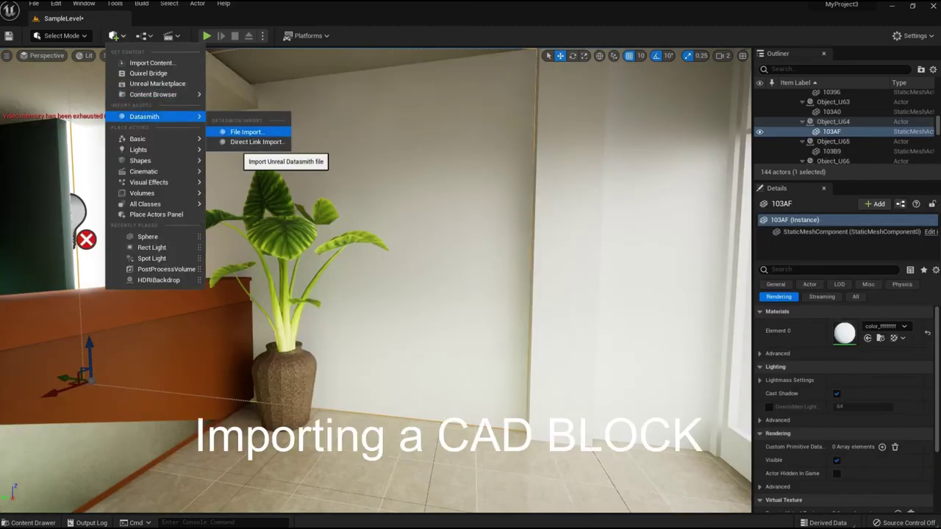
{"action": "left_click", "coordinate": [236, 131]}
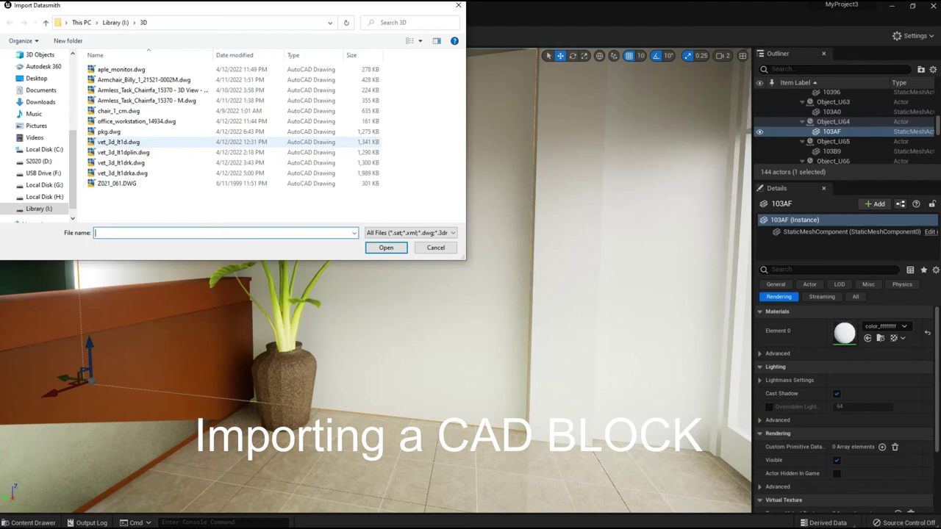
{"action": "left_click", "coordinate": [143, 80]}
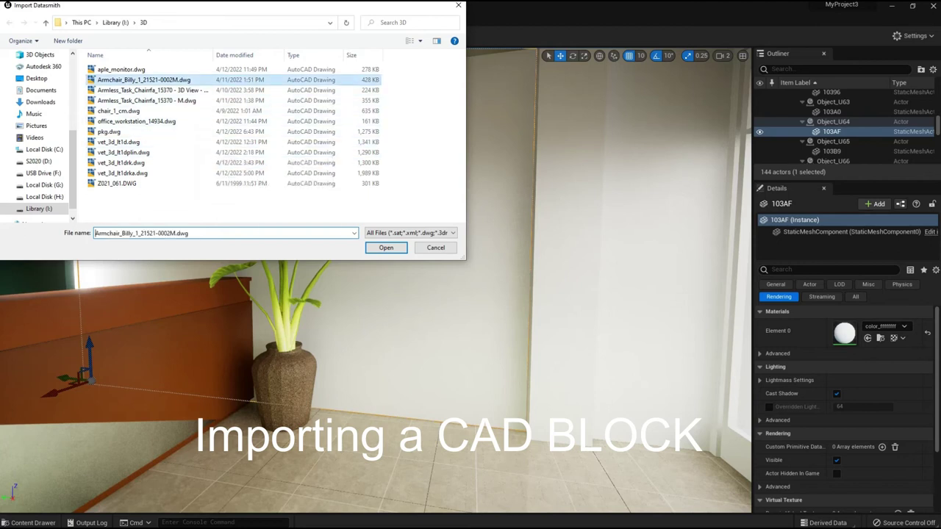
{"action": "left_click", "coordinate": [386, 248]}
{"action": "left_click", "coordinate": [513, 376]}
{"action": "left_click", "coordinate": [523, 357]}
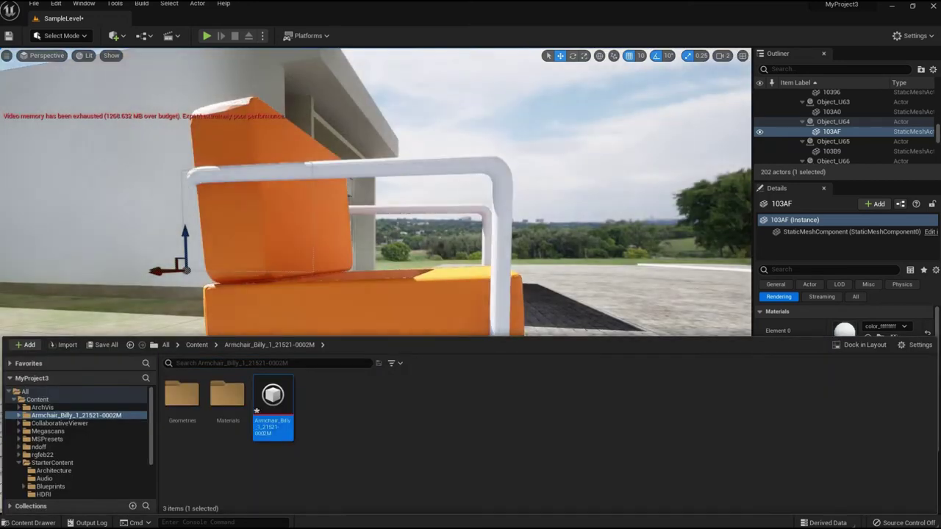
Switch to the Top view, filter the level's actors for "arm", and select and frame the imported armchair's Datasmith scene actor
{"action": "right_click_drag", "start_coordinate": [376, 206], "coordinate": [381, 280]}
{"action": "left_click", "coordinate": [61, 36]}
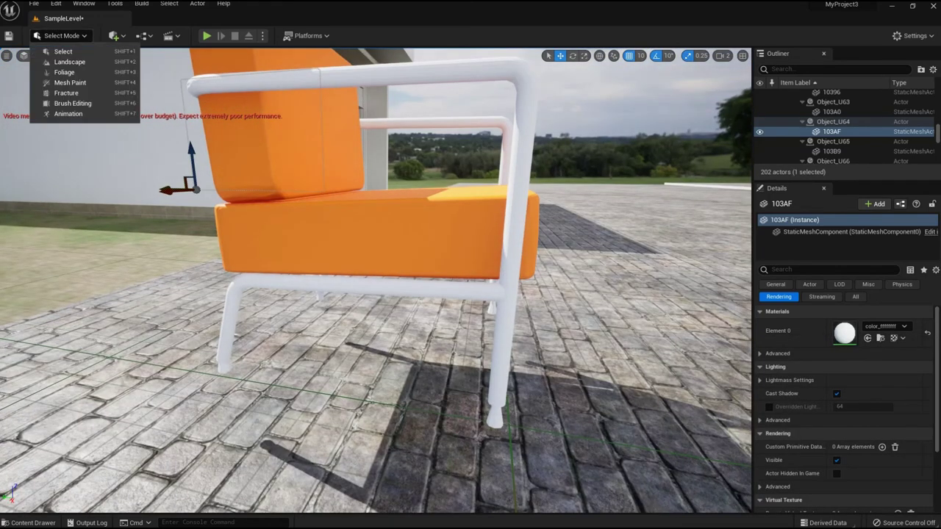
{"action": "left_click", "coordinate": [7, 56]}
{"action": "mouse_move", "coordinate": [43, 55]}
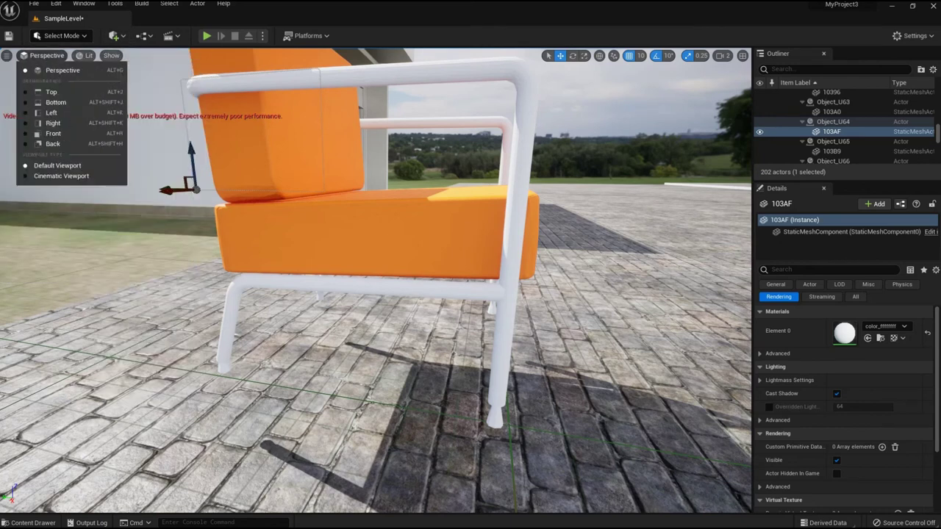
{"action": "left_click", "coordinate": [52, 92]}
{"action": "type", "text": "arm"}
{"action": "left_click", "coordinate": [846, 105]}
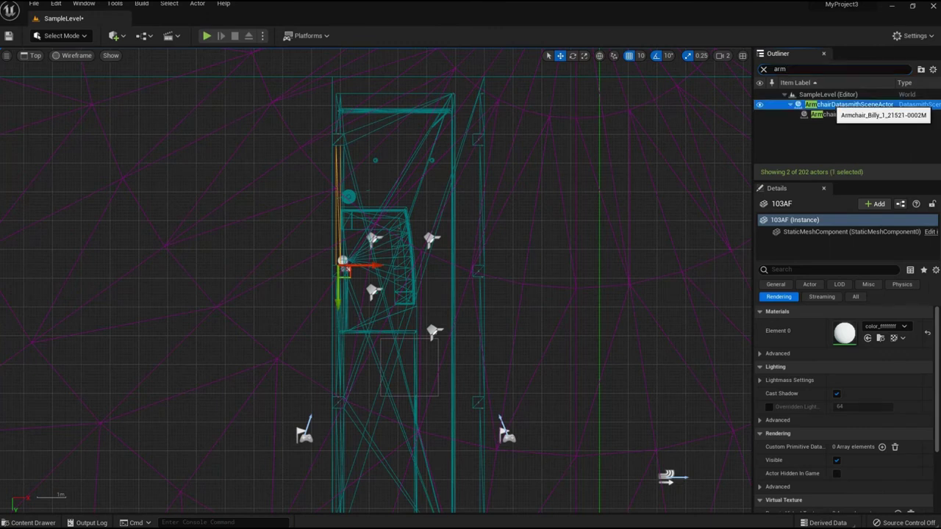
{"action": "double_click", "coordinate": [845, 104]}
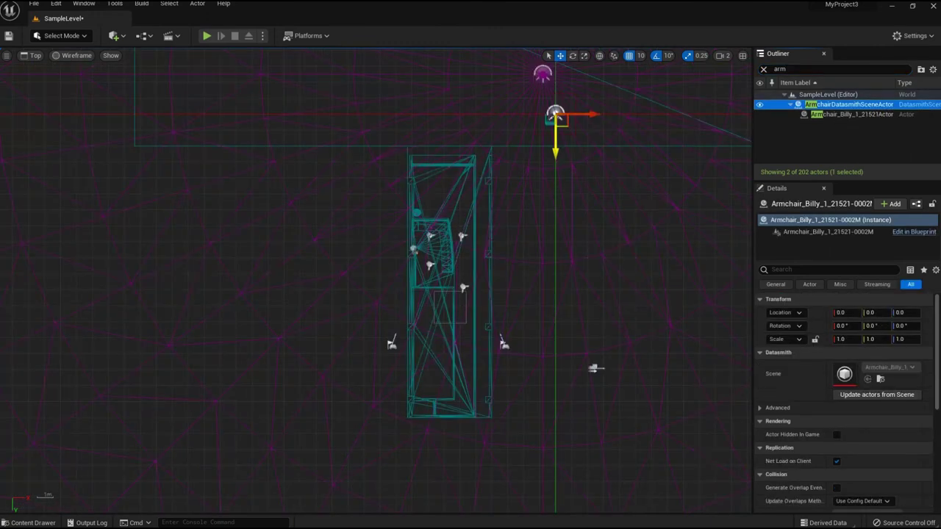
Move the armchair beside the potted plant at X -790, Y 560 and rotate it 90 degrees about the vertical axis
{"action": "scroll", "coordinate": [451, 208], "scroll_direction": "up", "scroll_amount": 8}
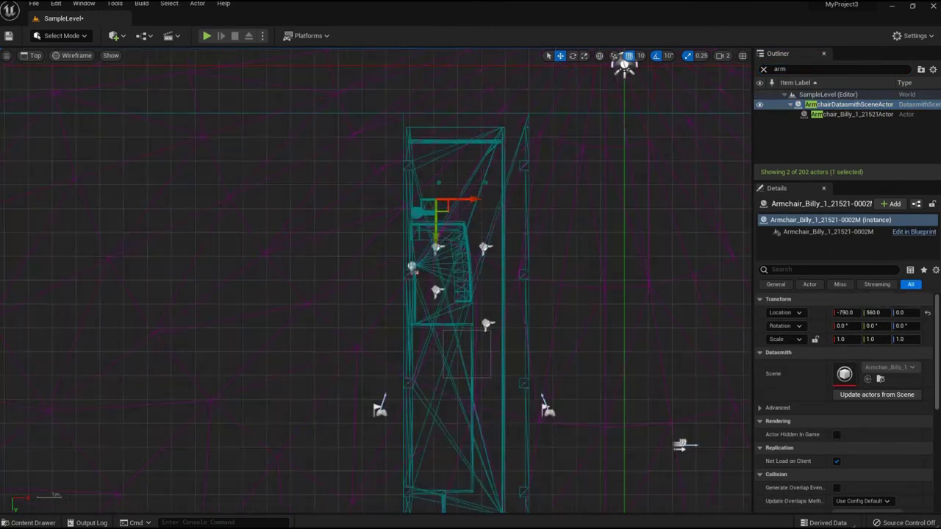
{"action": "key", "text": "e"}
{"action": "left_click_drag", "start_coordinate": [461, 223], "coordinate": [423, 241]}
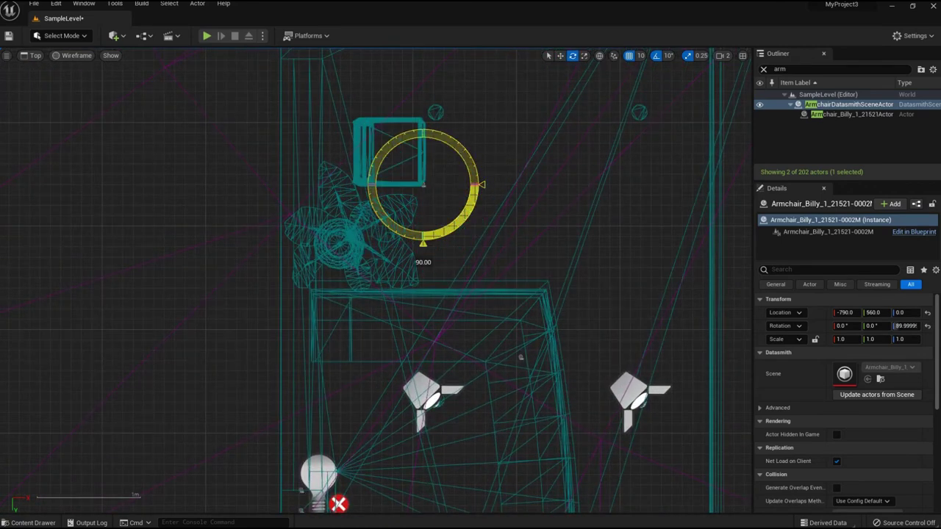
Return to the Perspective view and place a second armchair scene beside the first at X -790, Y 420, Z 10
{"action": "key", "text": "alt+g"}
{"action": "right_click_drag", "start_coordinate": [423, 241], "coordinate": [373, 247]}
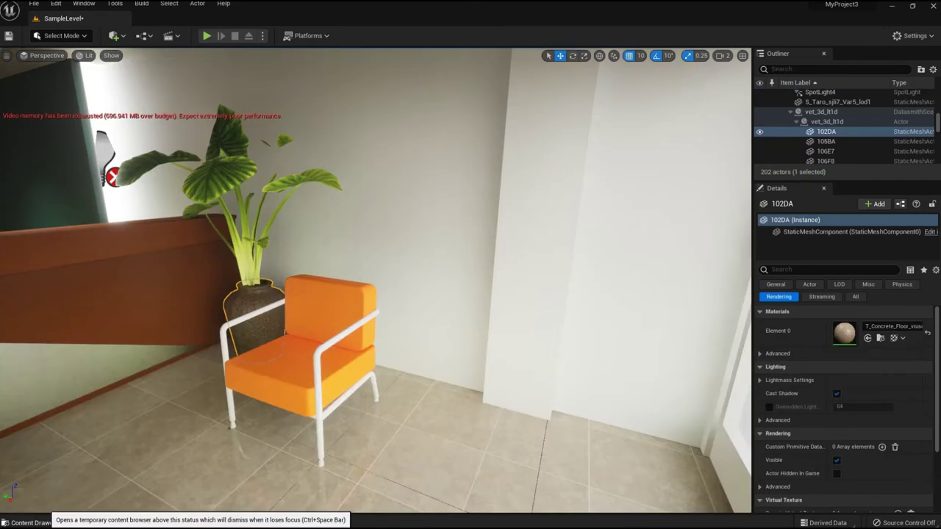
{"action": "left_click", "coordinate": [29, 523]}
{"action": "left_click_drag", "start_coordinate": [409, 362], "coordinate": [465, 511]}
{"action": "scroll", "coordinate": [464, 508], "scroll_direction": "down", "scroll_amount": 4}
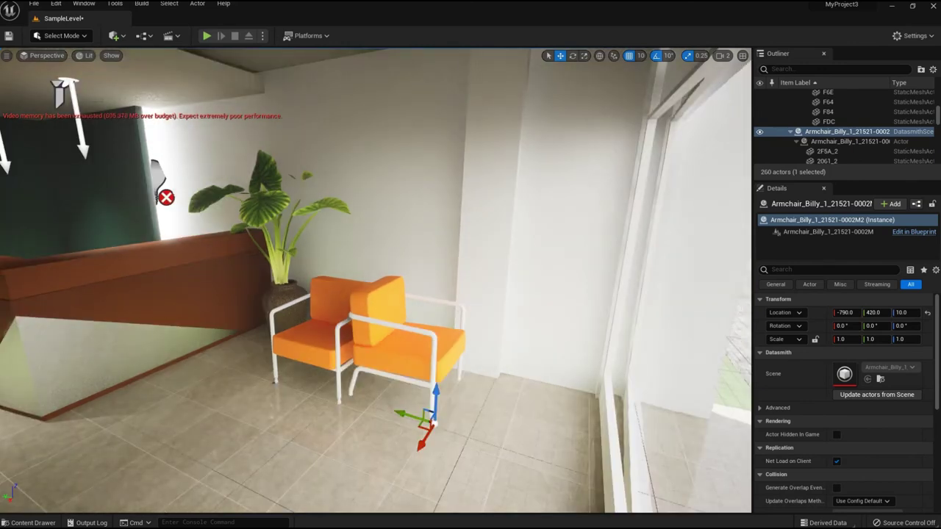
Set the second armchair's yaw rotation to 90 degrees in the Top view
{"action": "key", "text": "alt+j"}
{"action": "key", "text": "e"}
{"action": "left_click", "coordinate": [900, 326]}
{"action": "type", "text": "9"}
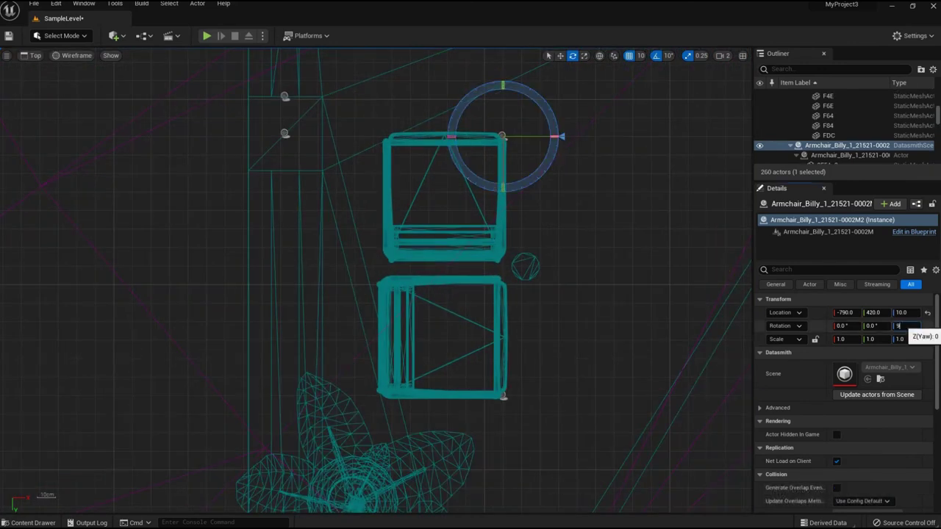
{"action": "type", "text": "0"}
{"action": "key", "text": "Return"}
{"action": "left_click", "coordinate": [585, 353]}
Select the second armchair's actor and move it 70 units toward the first armchair
{"action": "scroll", "coordinate": [585, 353], "scroll_direction": "down", "scroll_amount": 2}
{"action": "left_click", "coordinate": [520, 147]}
{"action": "left_click", "coordinate": [849, 112]}
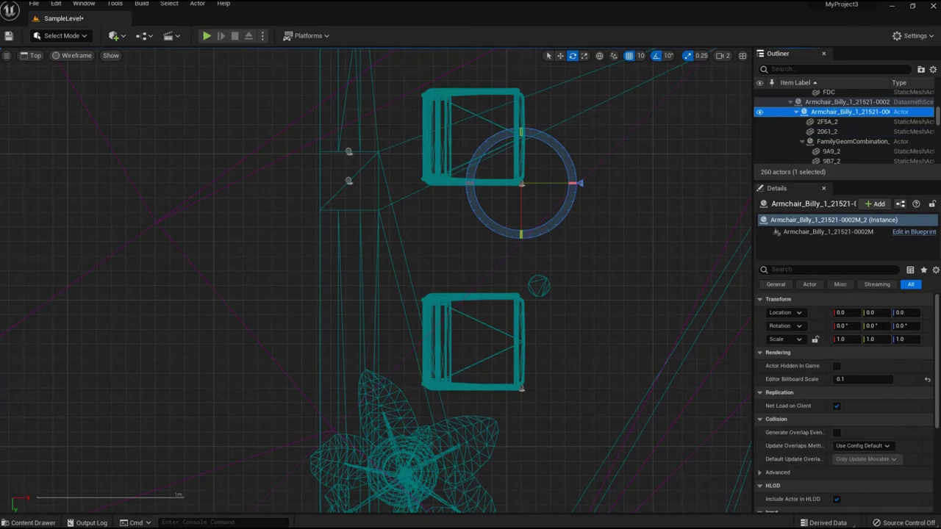
{"action": "left_click", "coordinate": [560, 56]}
{"action": "left_click_drag", "start_coordinate": [521, 215], "coordinate": [521, 318]}
{"action": "scroll", "coordinate": [521, 318], "scroll_direction": "down", "scroll_amount": 5}
{"action": "scroll", "coordinate": [457, 436], "scroll_direction": "up", "scroll_amount": 9}
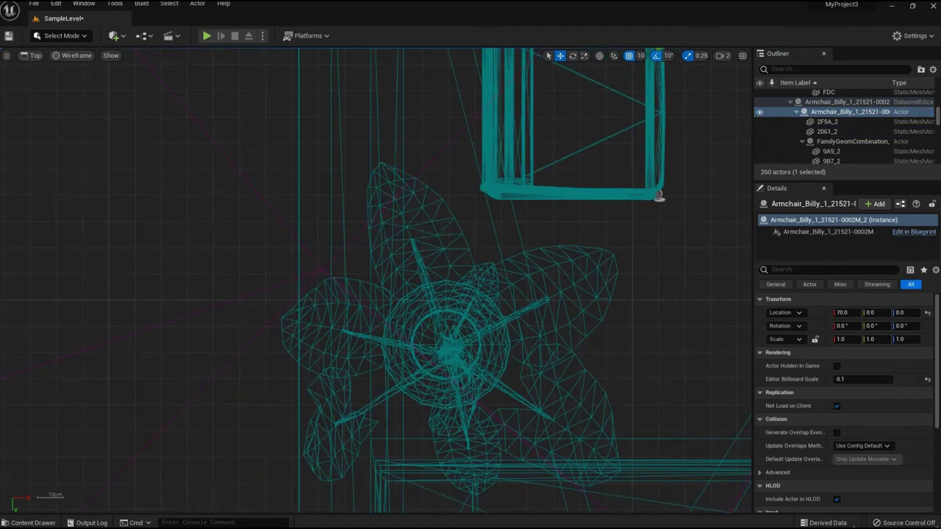
Select the second armchair's Datasmith scene actor and move it toward the wall to X -810, Y 420
{"action": "left_click", "coordinate": [456, 394]}
{"action": "scroll", "coordinate": [455, 394], "scroll_direction": "down", "scroll_amount": 9}
{"action": "scroll", "coordinate": [467, 390], "scroll_direction": "up", "scroll_amount": 5}
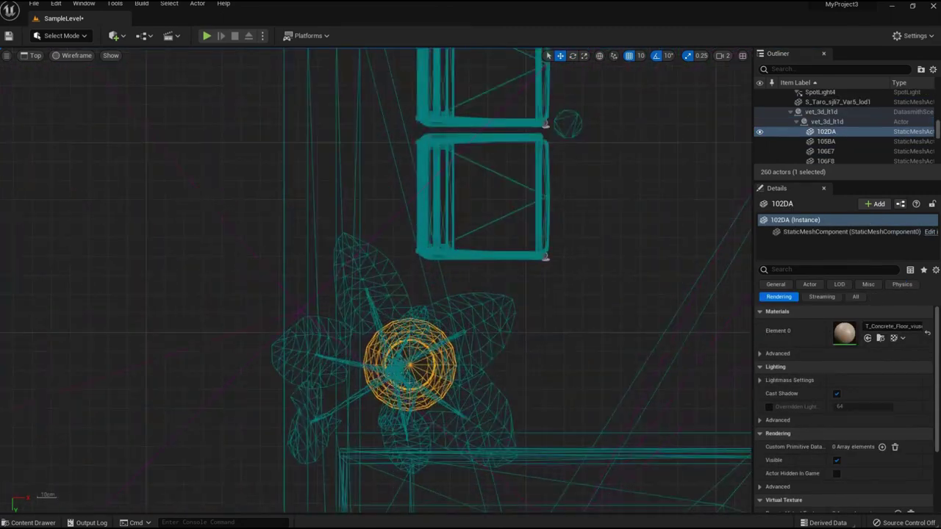
{"action": "left_click", "coordinate": [504, 228]}
{"action": "scroll", "coordinate": [845, 121], "scroll_direction": "up", "scroll_amount": 4}
{"action": "left_click", "coordinate": [845, 102]}
{"action": "scroll", "coordinate": [546, 189], "scroll_direction": "up", "scroll_amount": 1}
{"action": "left_click_drag", "start_coordinate": [534, 182], "coordinate": [510, 182]}
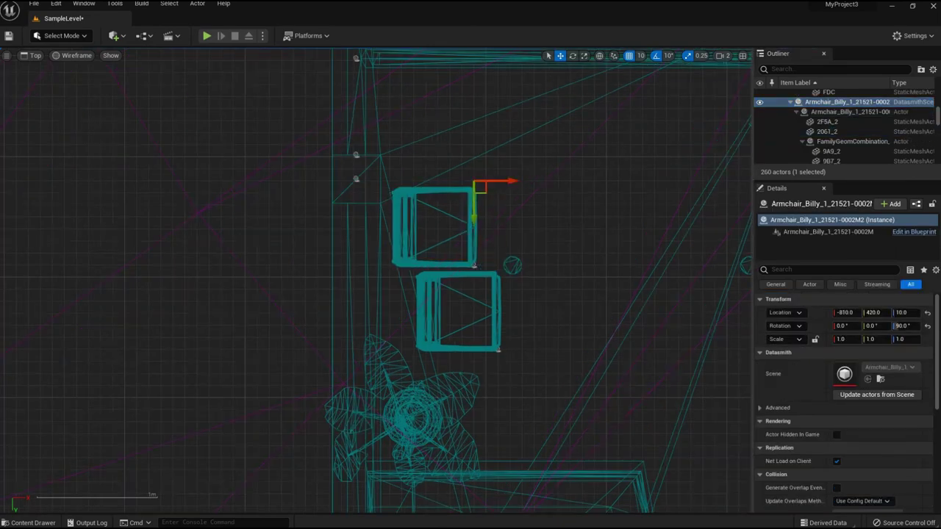
Move the first armchair's scene actor, next to the potted plant, to X -810, Y 560 so it aligns with the second
{"action": "left_click", "coordinate": [499, 313]}
{"action": "scroll", "coordinate": [846, 115], "scroll_direction": "up", "scroll_amount": 4}
{"action": "left_click", "coordinate": [845, 105]}
{"action": "left_click_drag", "start_coordinate": [531, 349], "coordinate": [506, 349]}
{"action": "scroll", "coordinate": [571, 334], "scroll_direction": "down", "scroll_amount": 2}
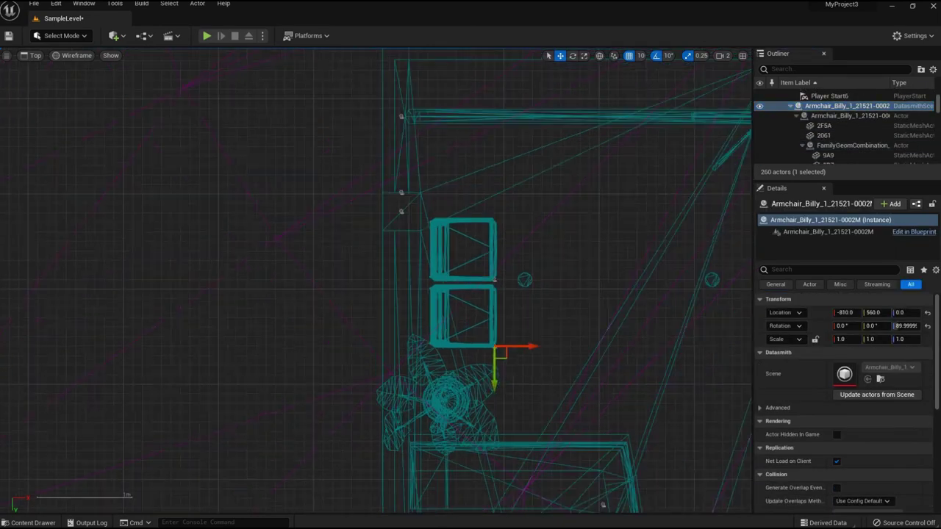
Return to the Perspective view and select the second armchair's Datasmith scene actor
{"action": "left_click", "coordinate": [32, 56]}
{"action": "left_click", "coordinate": [57, 80]}
{"action": "left_click", "coordinate": [507, 220]}
{"action": "scroll", "coordinate": [846, 126], "scroll_direction": "up", "scroll_amount": 4}
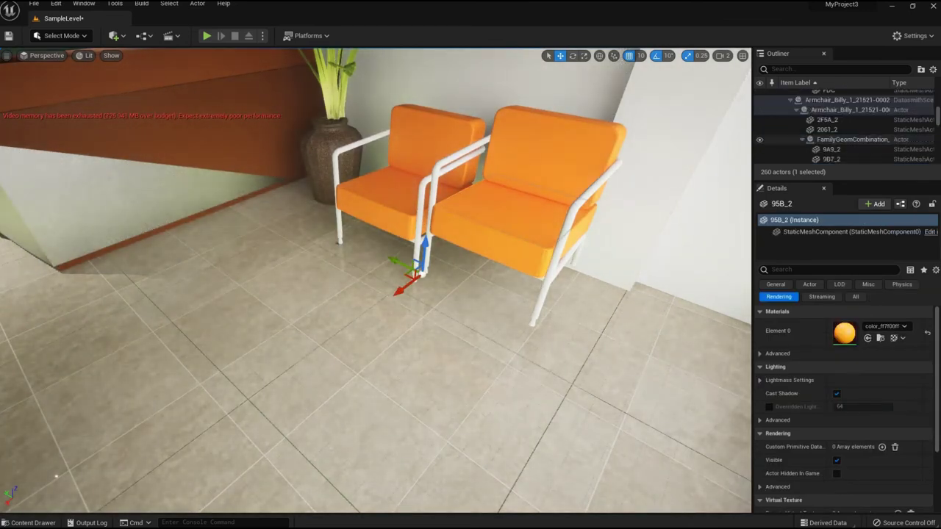
{"action": "left_click", "coordinate": [845, 100]}
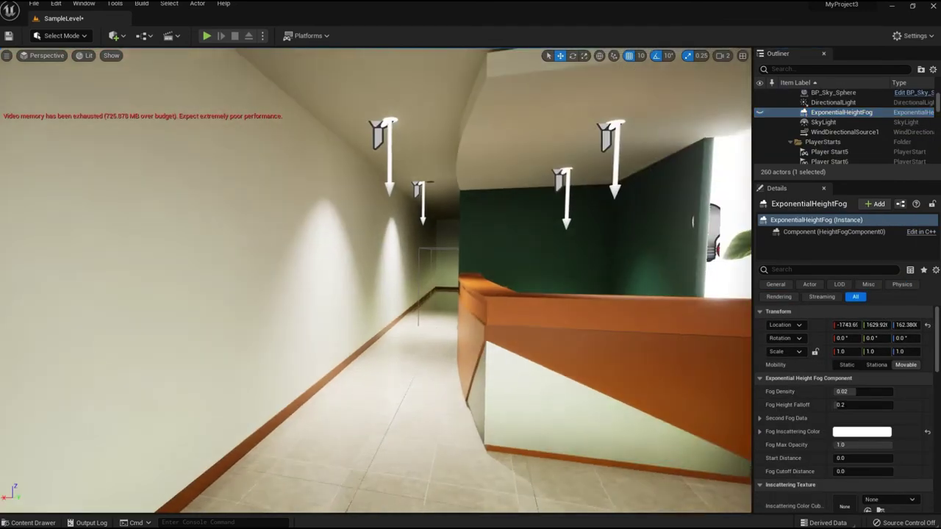
Import the CAD file vet_3d_lt1drk.dwg into the level through Datasmith
{"action": "right_click_drag", "start_coordinate": [385, 281], "coordinate": [463, 302]}
{"action": "left_click", "coordinate": [114, 3]}
{"action": "mouse_move", "coordinate": [158, 120]}
{"action": "left_click", "coordinate": [253, 124]}
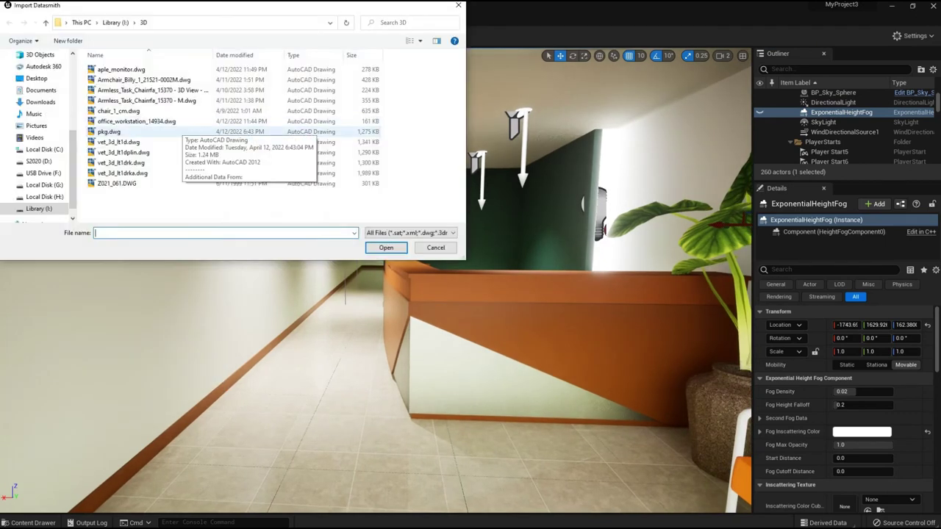
{"action": "double_click", "coordinate": [121, 163]}
{"action": "left_click", "coordinate": [511, 376]}
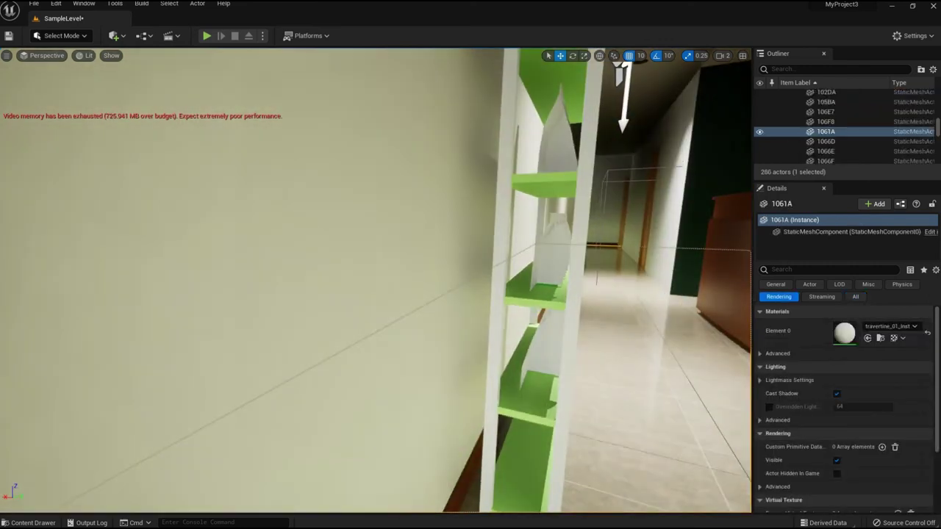
Apply materials from the project's content folders to the imported shelf unit, using wood for its green boards
{"action": "mouse_move", "coordinate": [377, 280]}
{"action": "right_mouse_down"}
{"action": "mouse_move", "coordinate": [456, 280]}
{"action": "mouse_move", "coordinate": [382, 276]}
{"action": "right_mouse_up"}
{"action": "left_click", "coordinate": [34, 523]}
{"action": "double_click", "coordinate": [408, 395]}
{"action": "double_click", "coordinate": [227, 395]}
{"action": "double_click", "coordinate": [273, 395]}
{"action": "left_click_drag", "start_coordinate": [408, 397], "coordinate": [323, 235]}
{"action": "left_click", "coordinate": [34, 523]}
{"action": "left_click", "coordinate": [35, 523]}
{"action": "left_click_drag", "start_coordinate": [452, 397], "coordinate": [316, 298]}
{"action": "left_click", "coordinate": [34, 523]}
{"action": "right_click_drag", "start_coordinate": [412, 243], "coordinate": [412, 294]}
{"action": "left_click", "coordinate": [35, 523]}
{"action": "left_click_drag", "start_coordinate": [452, 397], "coordinate": [349, 312]}
Open the color_ffffffff material instance of the imported shelving's white part and expand its advanced and material property override settings
{"action": "left_click", "coordinate": [334, 243]}
{"action": "double_click", "coordinate": [845, 333]}
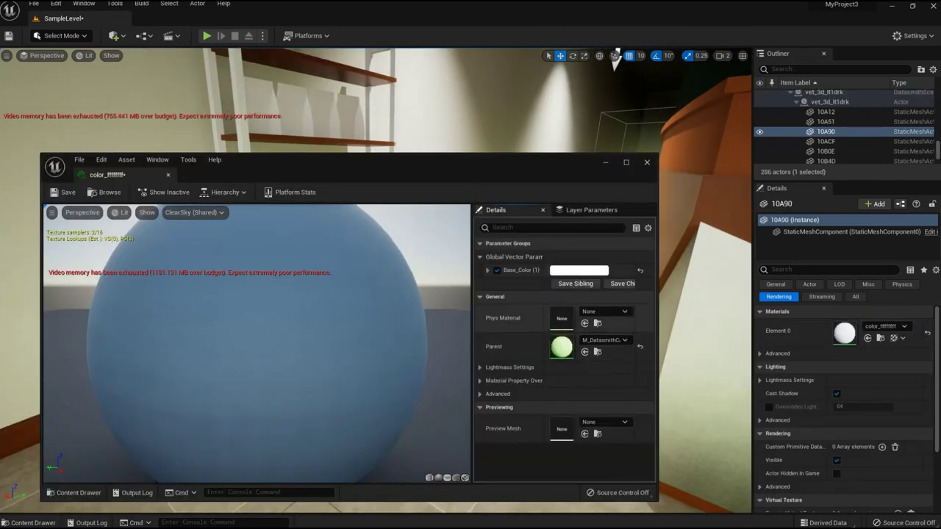
{"action": "left_click", "coordinate": [480, 394]}
{"action": "left_click", "coordinate": [480, 381]}
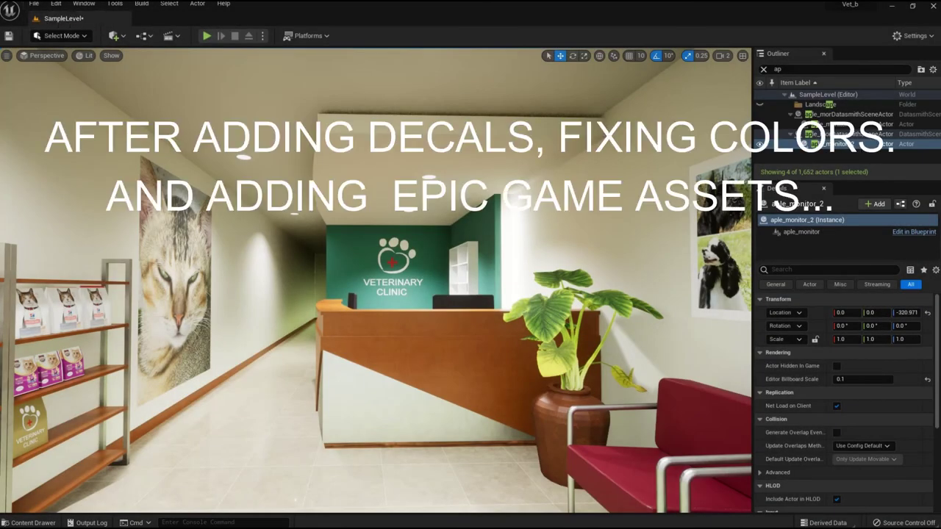
Capture a high-resolution screenshot of the reception area with a size multiplier of 4
{"action": "left_click", "coordinate": [6, 56]}
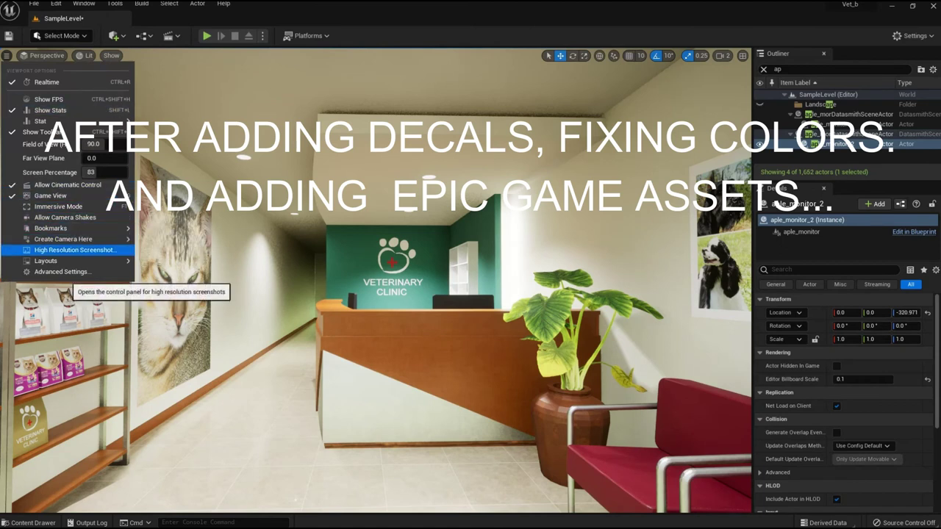
{"action": "left_click", "coordinate": [73, 250]}
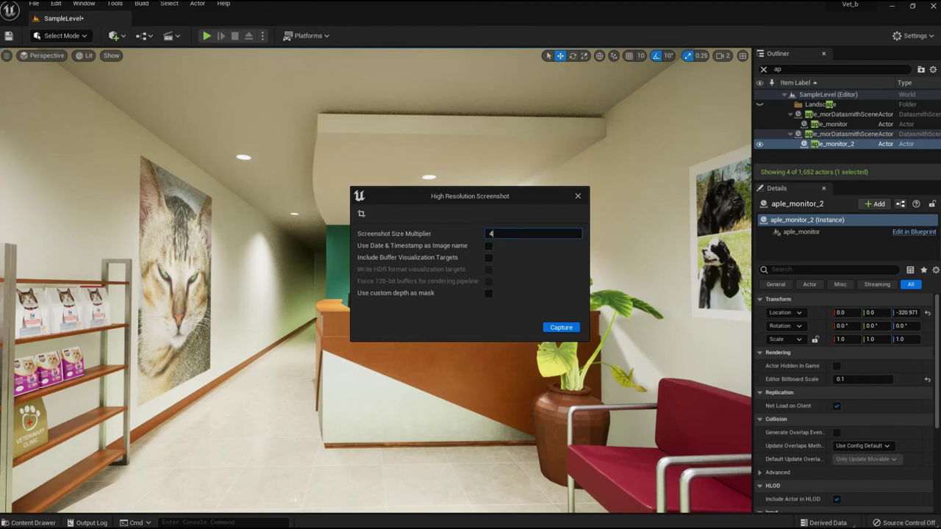
{"action": "left_click", "coordinate": [561, 328]}
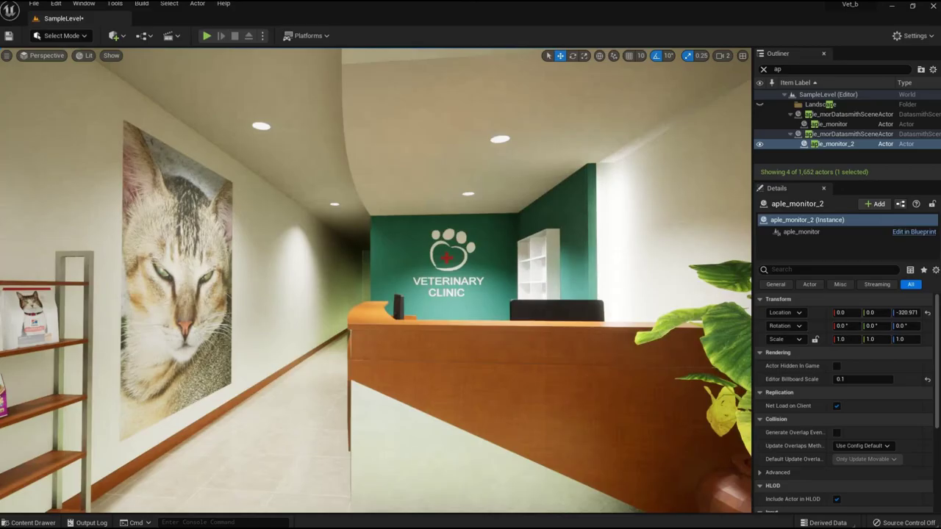
Examine the finished clinic interior from the reception desk to the window, seating and product shelves
{"action": "right_click_drag", "start_coordinate": [376, 280], "coordinate": [393, 327]}
{"action": "right_click_drag", "start_coordinate": [651, 298], "coordinate": [680, 299]}
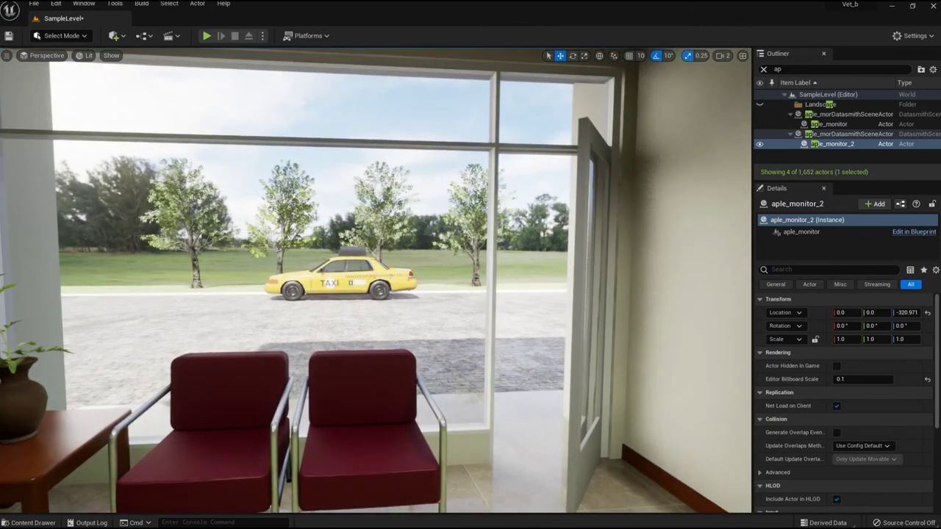
{"action": "scroll", "coordinate": [377, 280], "scroll_direction": "down", "scroll_amount": 2}
{"action": "right_click_drag", "start_coordinate": [376, 279], "coordinate": [344, 259]}
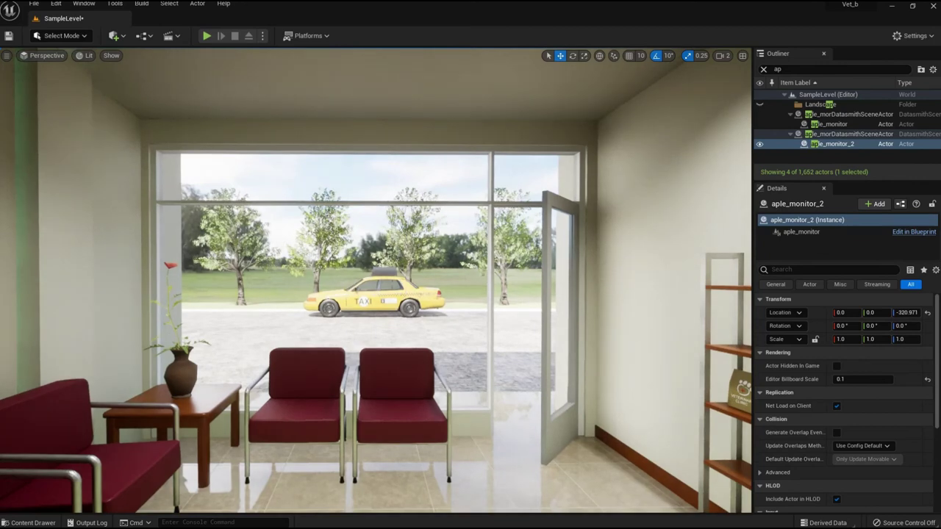
{"action": "right_click_drag", "start_coordinate": [470, 279], "coordinate": [596, 279]}
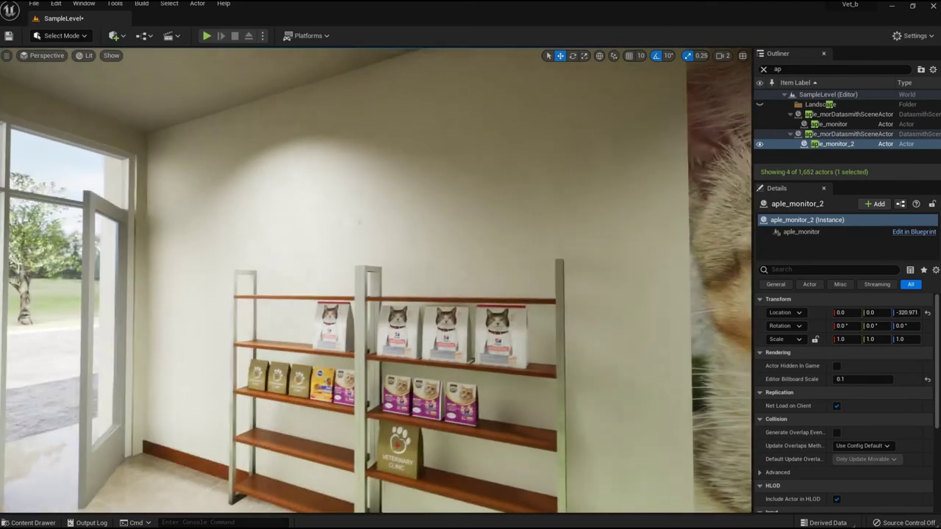
{"action": "right_click_drag", "start_coordinate": [470, 279], "coordinate": [360, 279]}
{"action": "scroll", "coordinate": [377, 279], "scroll_direction": "down", "scroll_amount": 5}
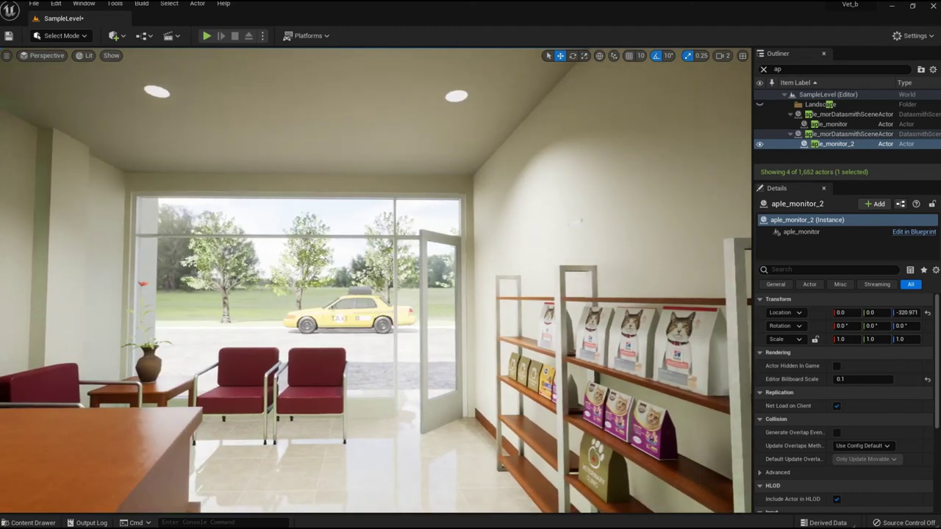
{"action": "right_click_drag", "start_coordinate": [377, 279], "coordinate": [362, 279]}
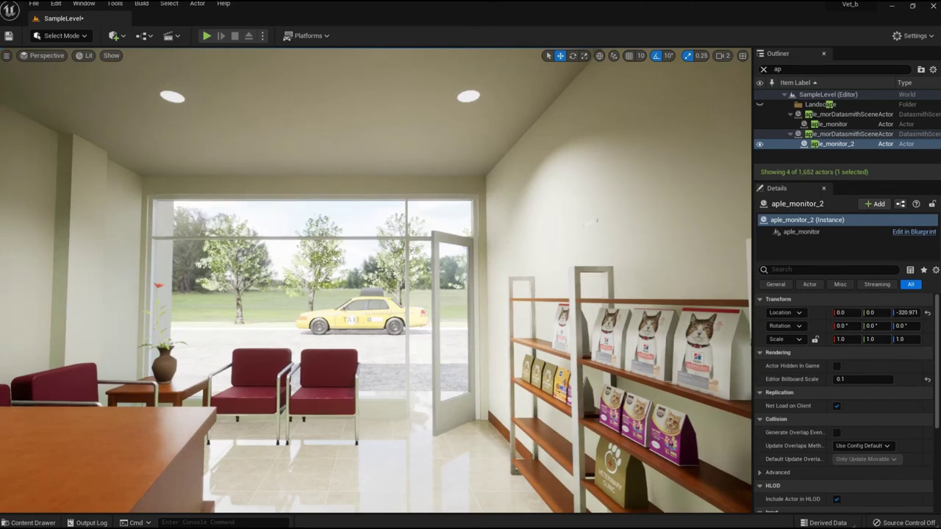
Capture a high-resolution screenshot of the waiting area facing the street window and product shelves
{"action": "left_click", "coordinate": [7, 56]}
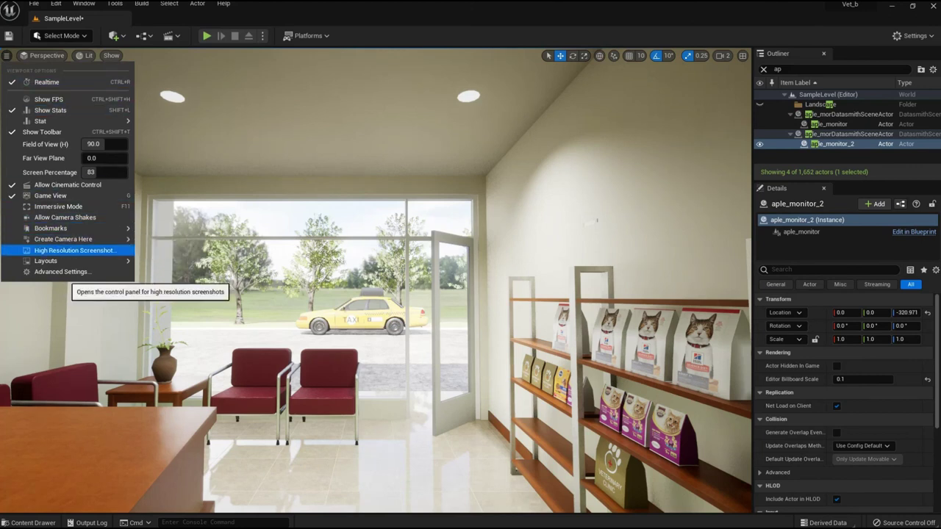
{"action": "left_click", "coordinate": [73, 250]}
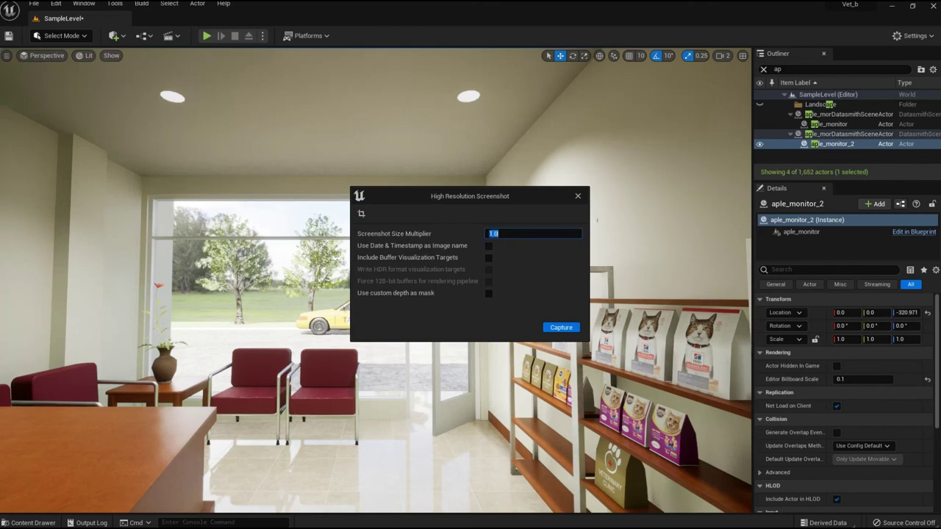
{"action": "left_click", "coordinate": [561, 327]}
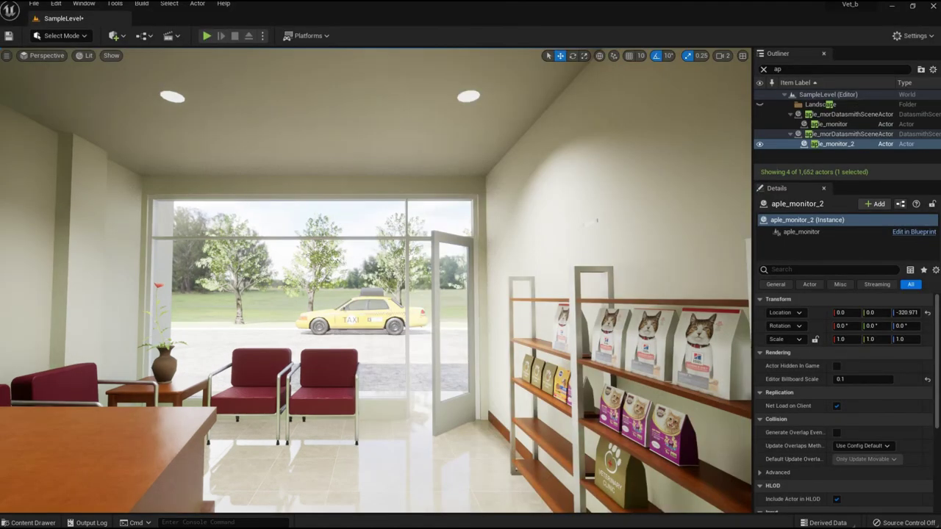
{"action": "scroll", "coordinate": [376, 280], "scroll_direction": "up", "scroll_amount": 3}
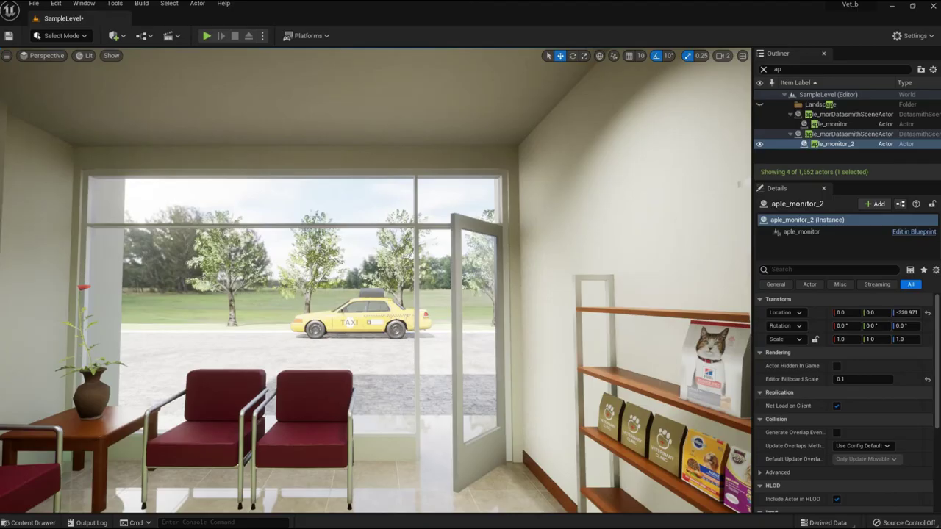